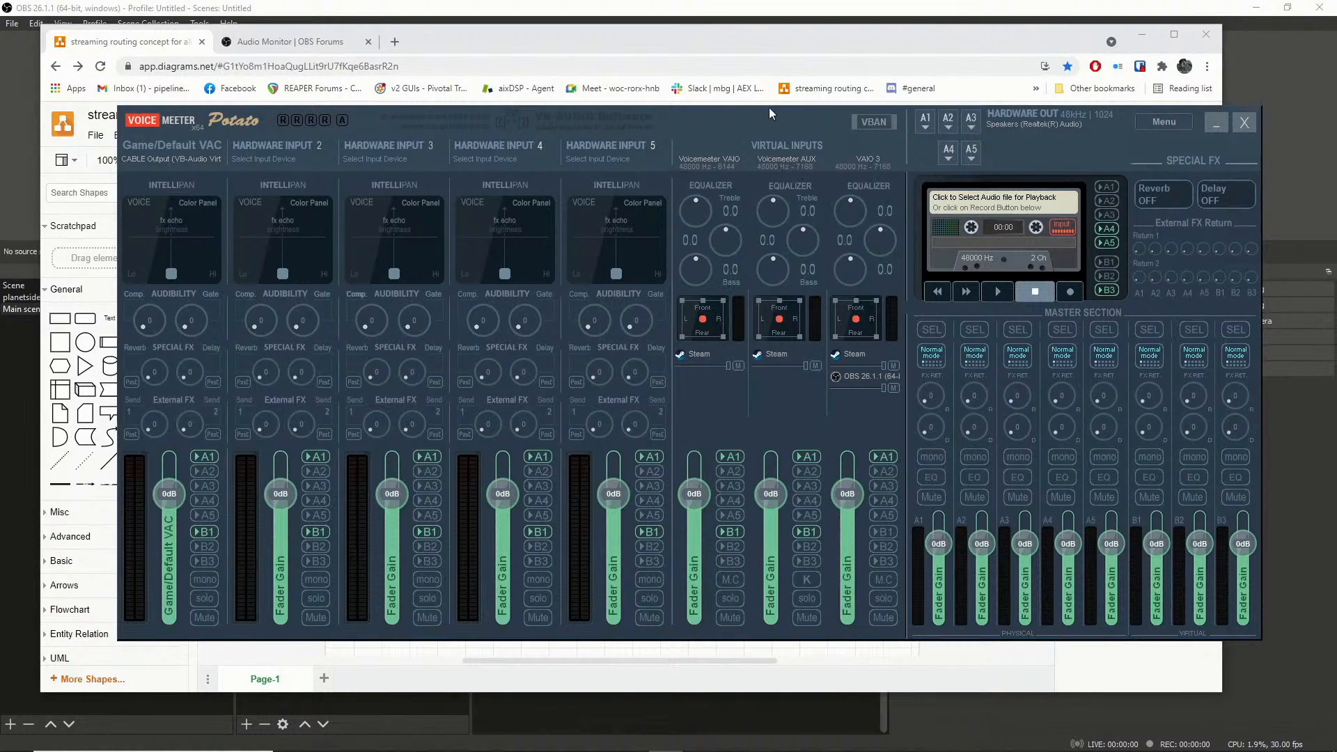
Look over the streaming routing diagram and minimize the browser and Voicemeeter Potato windows to return to OBS
left_click_drag(734, 35, 760, 71)
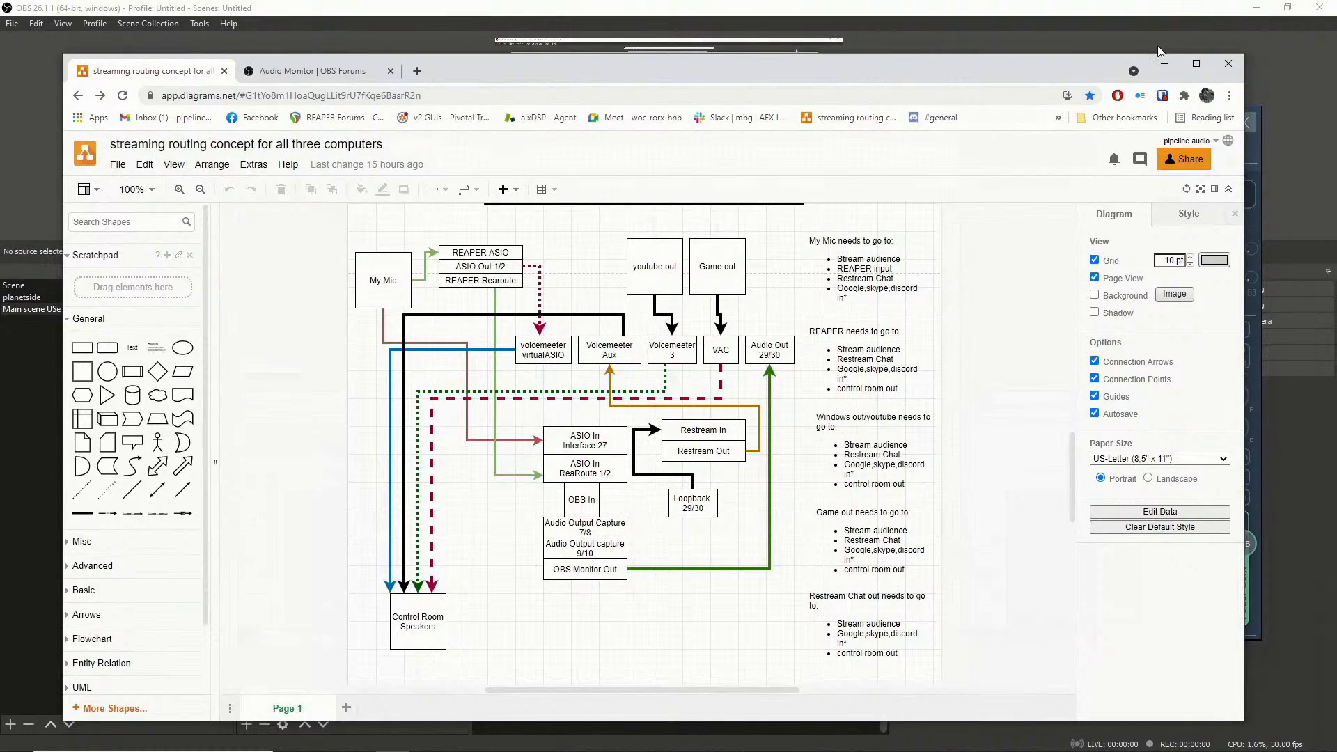
left_click(1161, 64)
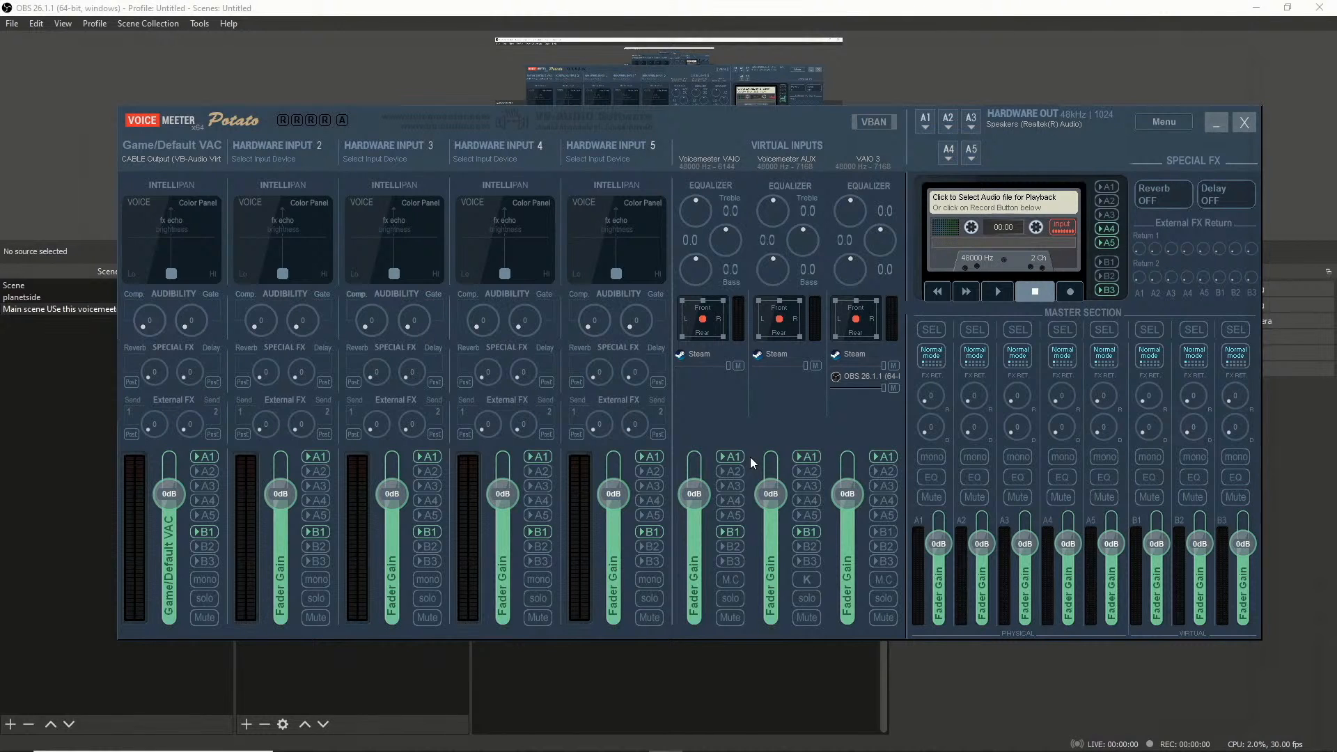
left_click(1216, 125)
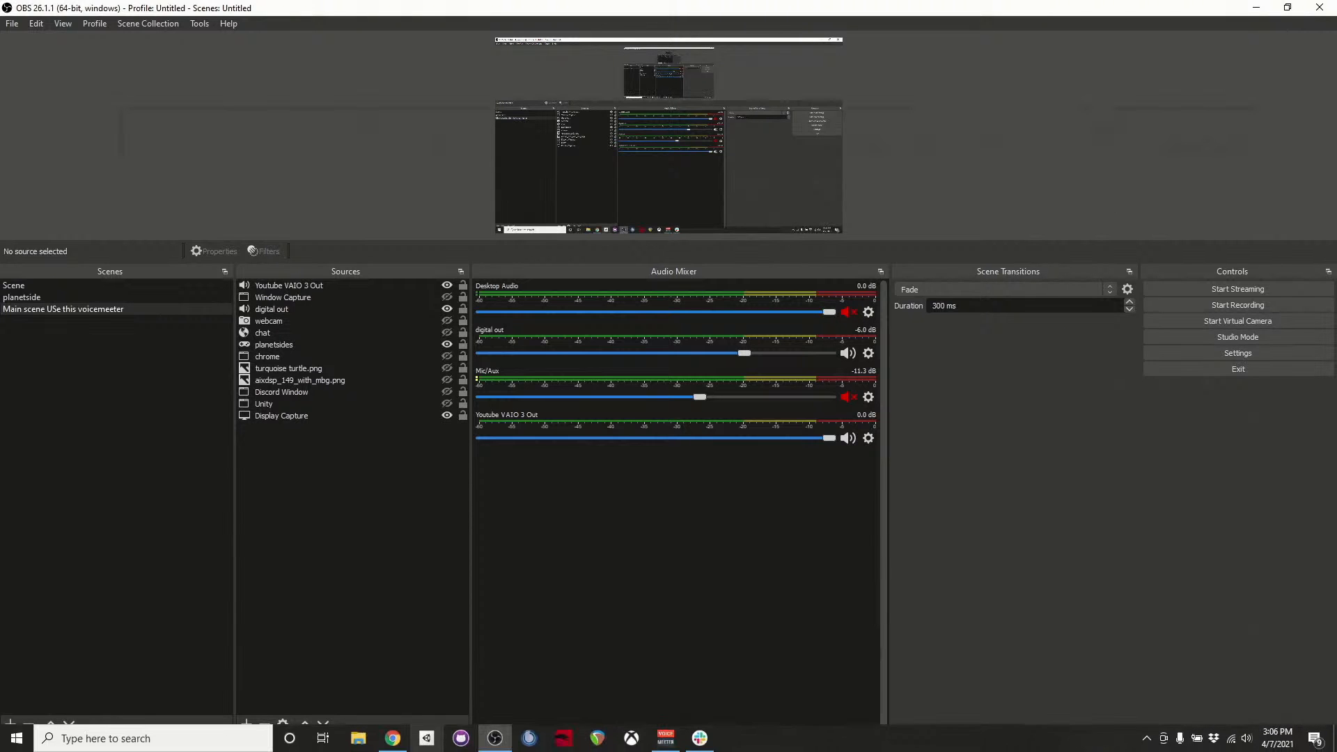
Switch to Chrome, view the Audio Monitor plugin page on the OBS Forums, and return to OBS
left_click(388, 750)
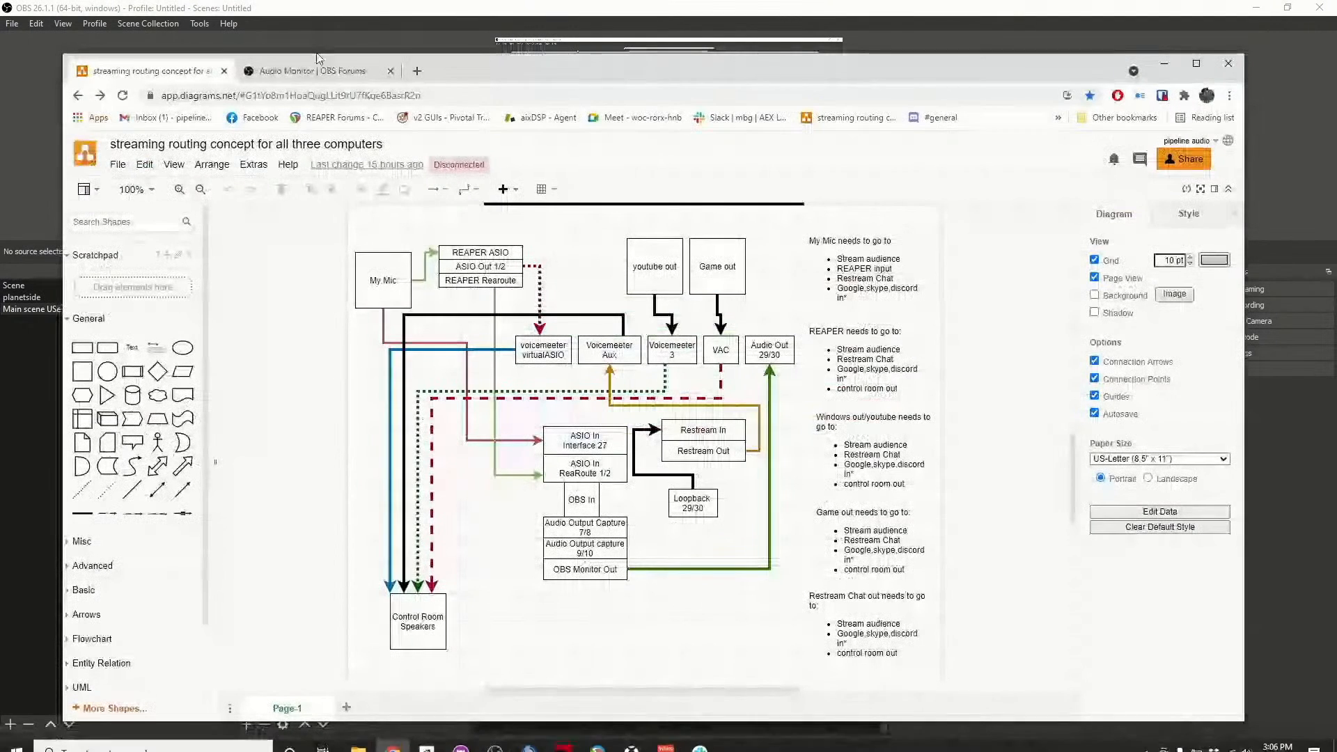
left_click(315, 68)
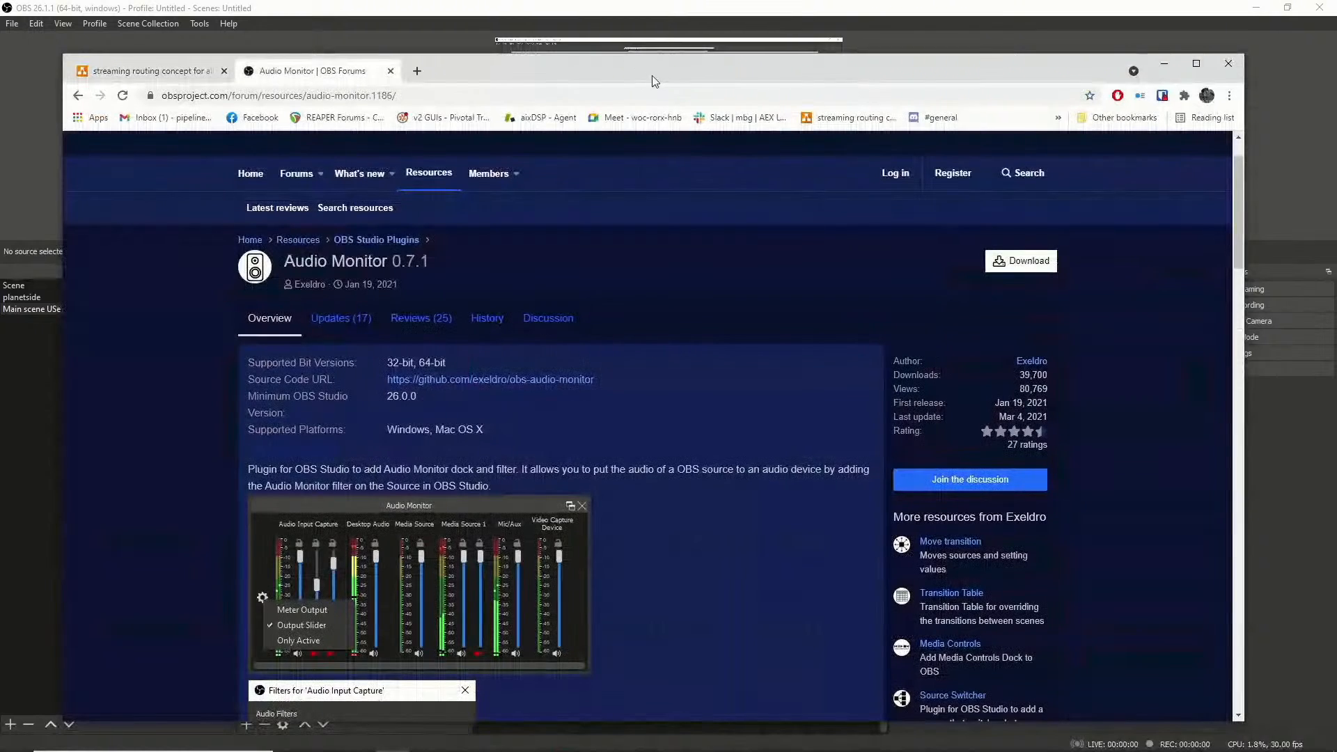
left_click_drag(659, 77, 637, 58)
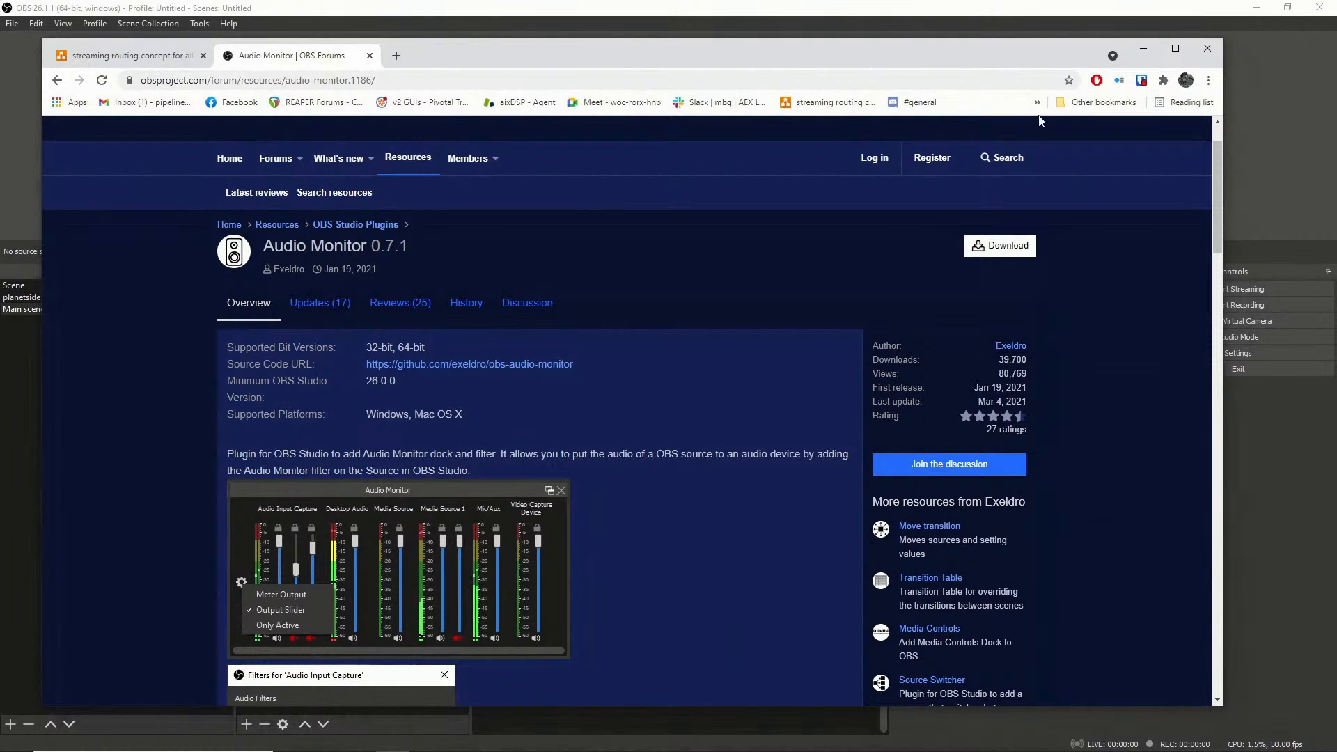
left_click(1145, 49)
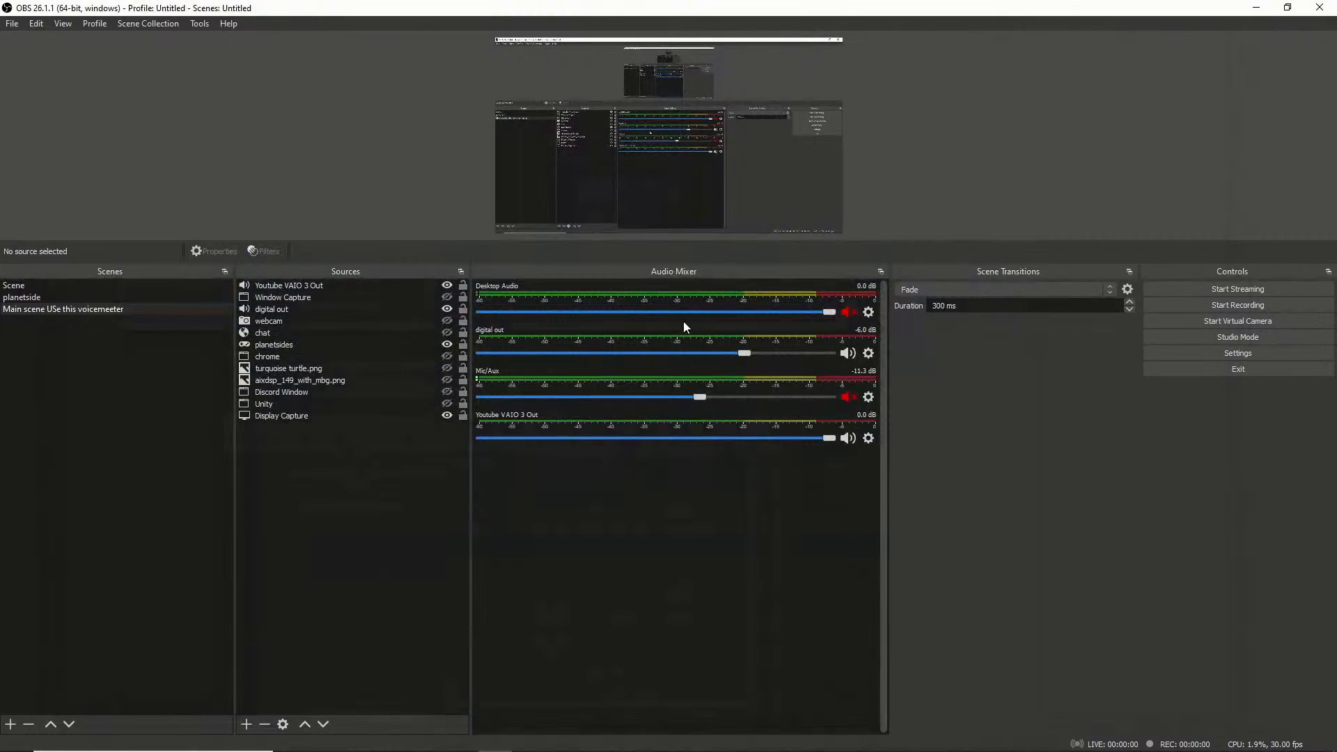
Show the Audio Monitor dock and place it between the Audio Mixer and Scene Transitions docks
right_click(830, 271)
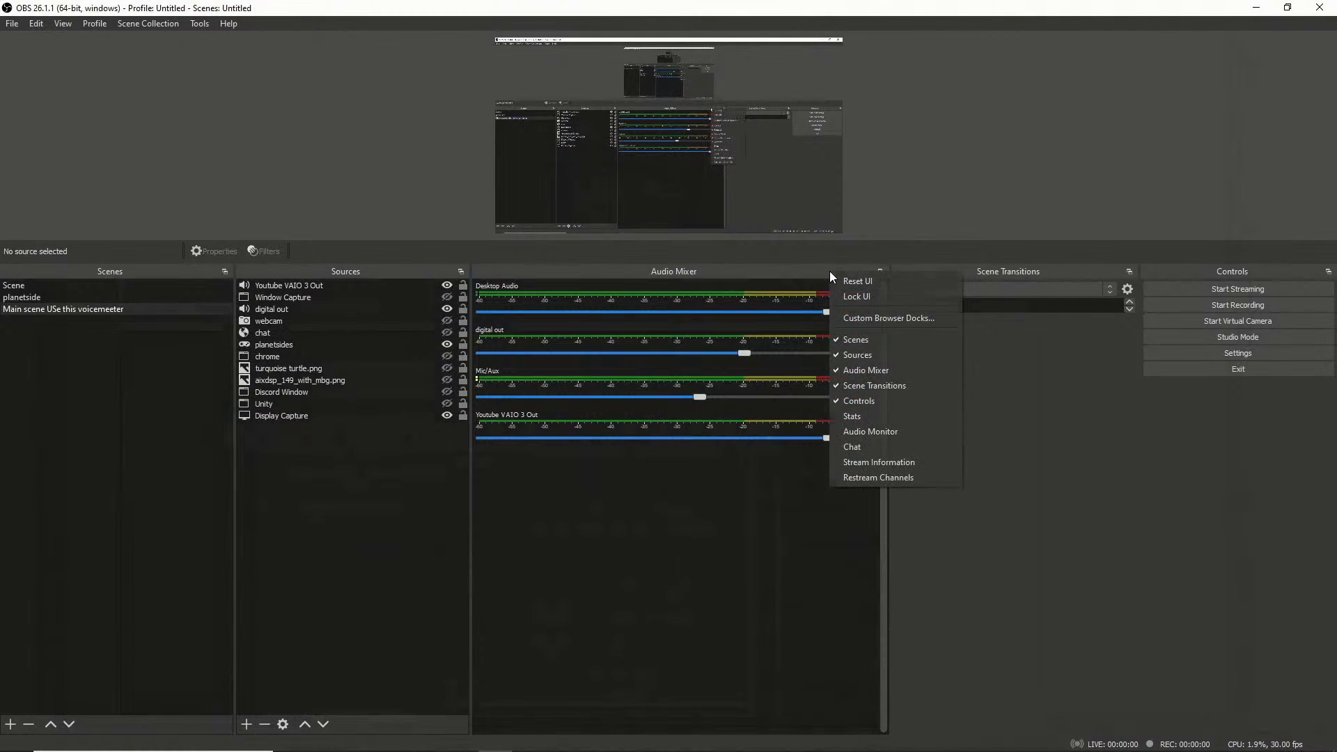
left_click(871, 432)
left_click_drag(449, 295, 906, 300)
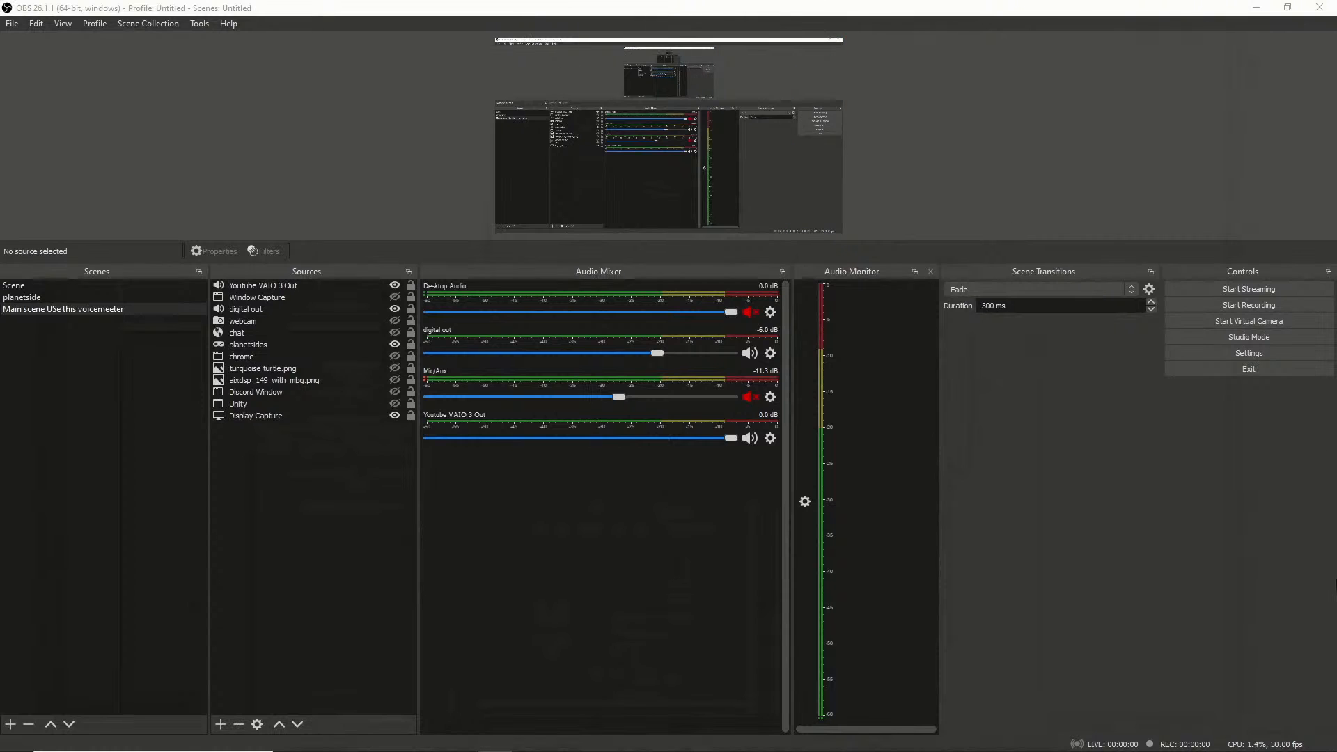
Review the global audio devices and monitoring device in the OBS audio settings, and leave without changes
left_click(1233, 352)
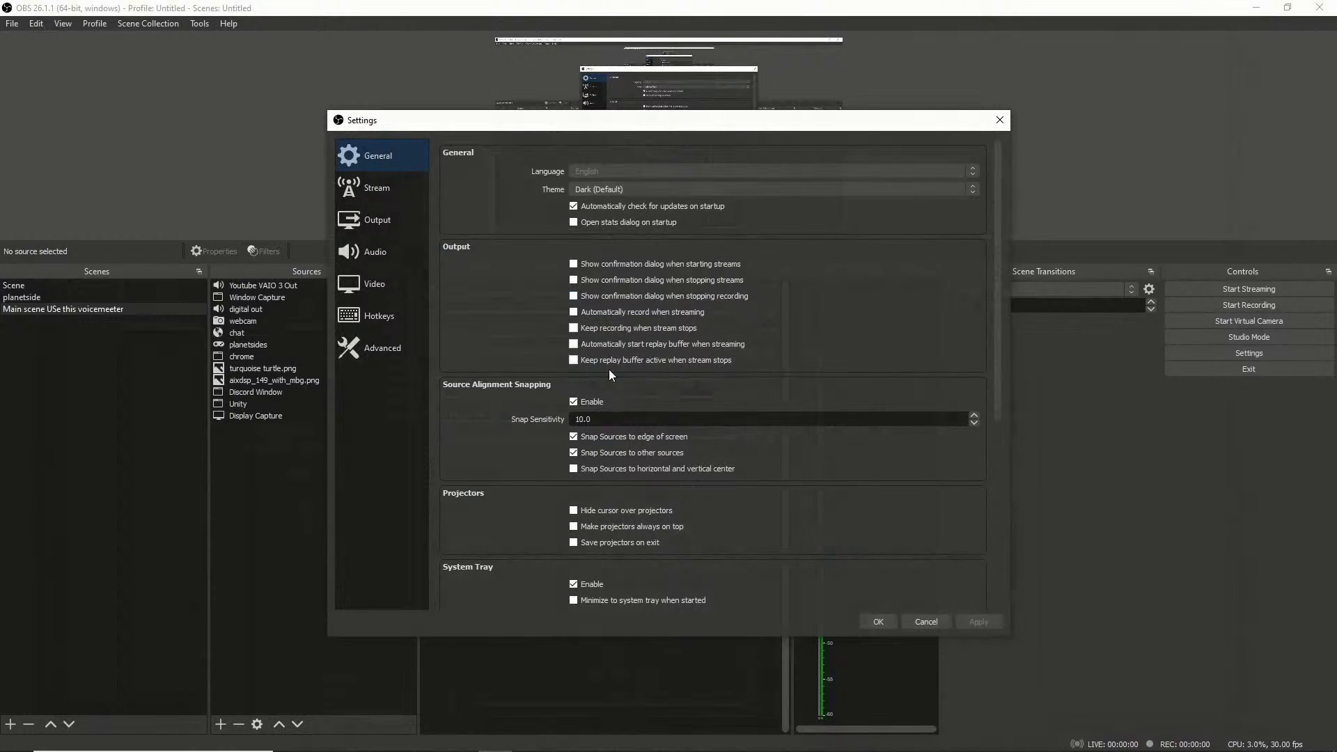
left_click(372, 256)
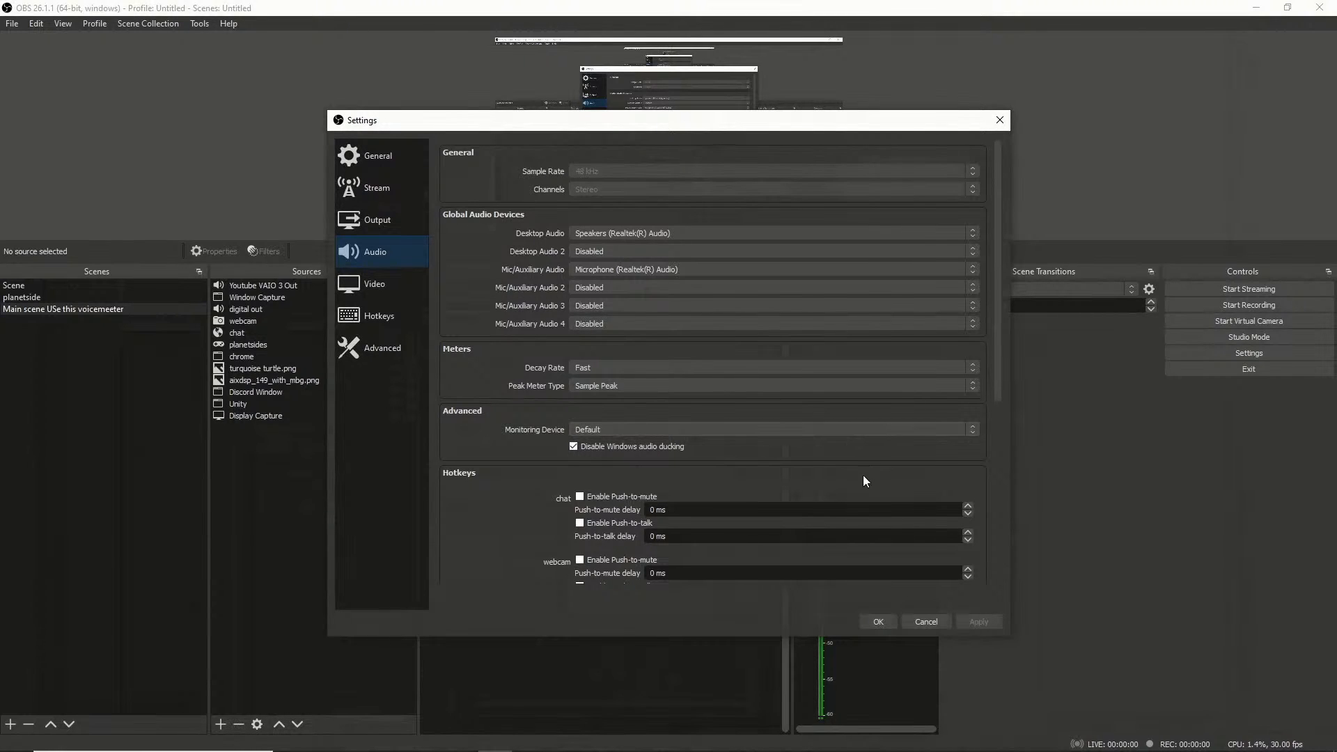
left_click(926, 622)
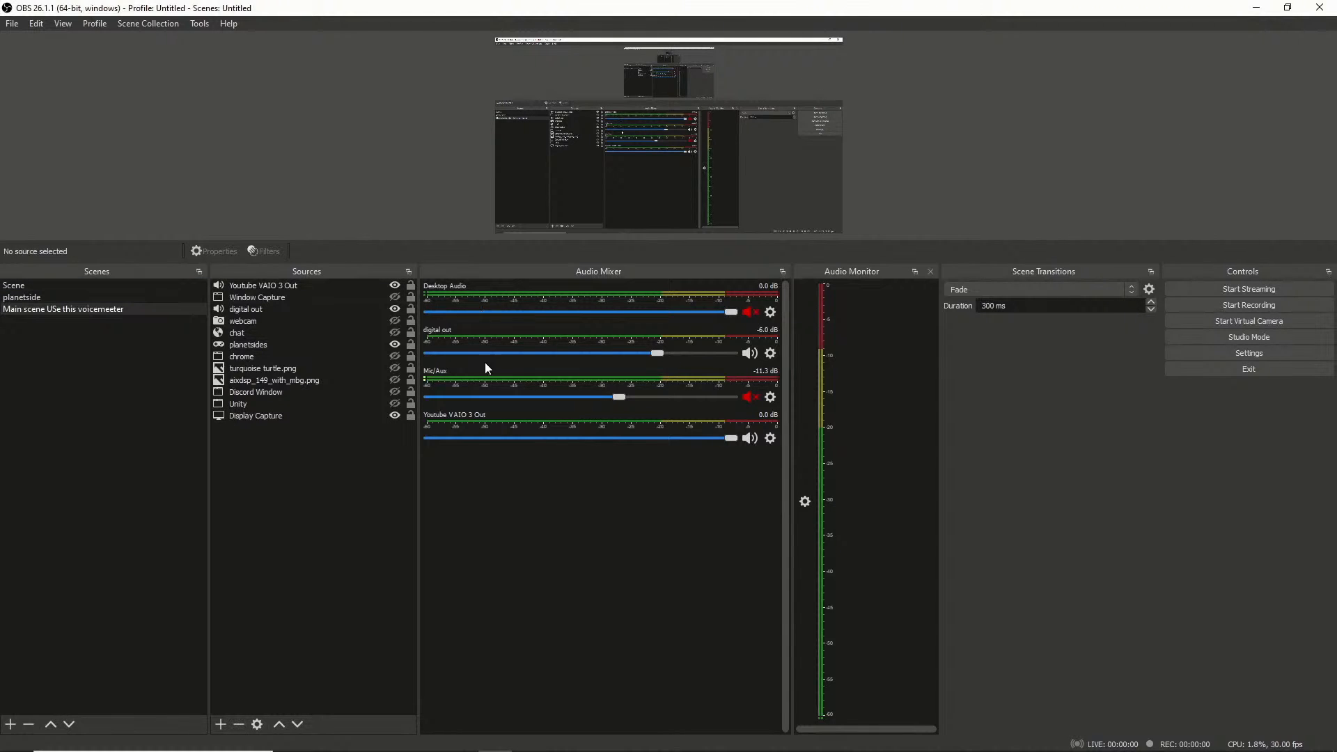
Unmute the Mic/Aux channel and add an Audio Monitor filter to it under the default name
left_click(750, 398)
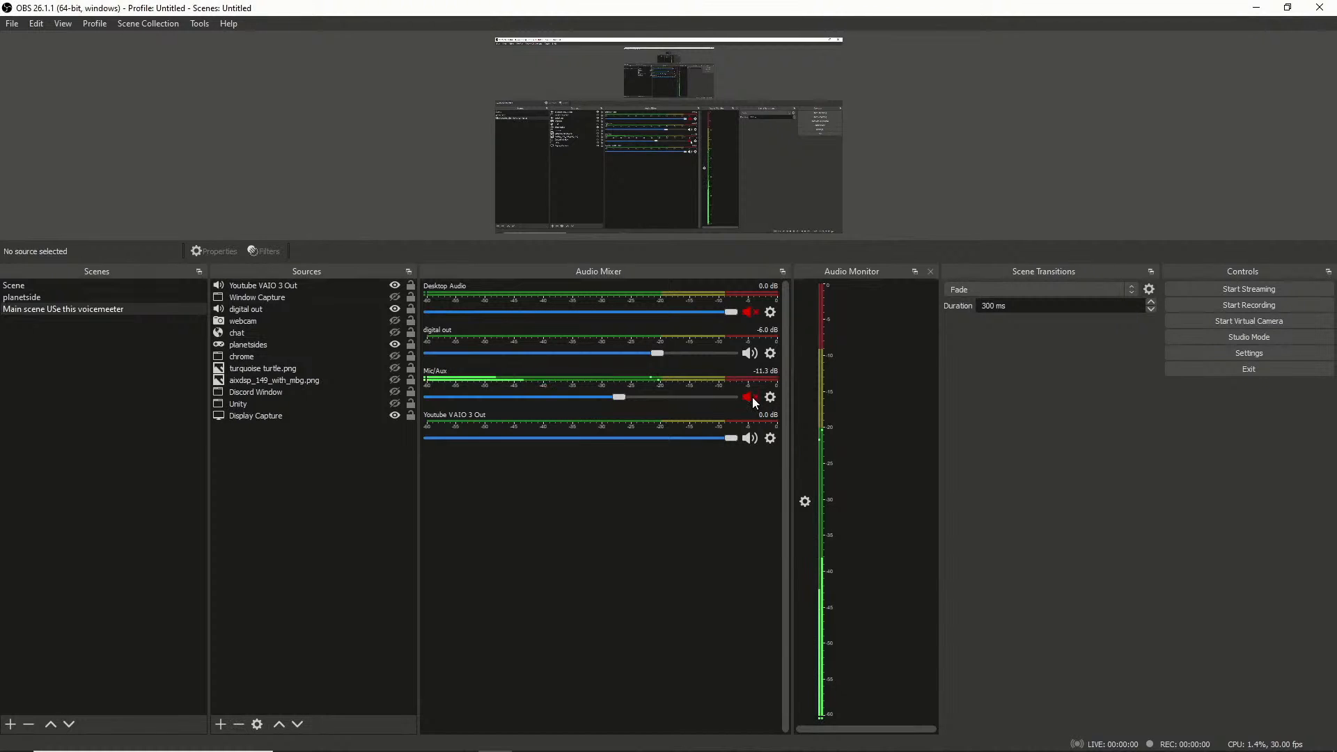
right_click(750, 399)
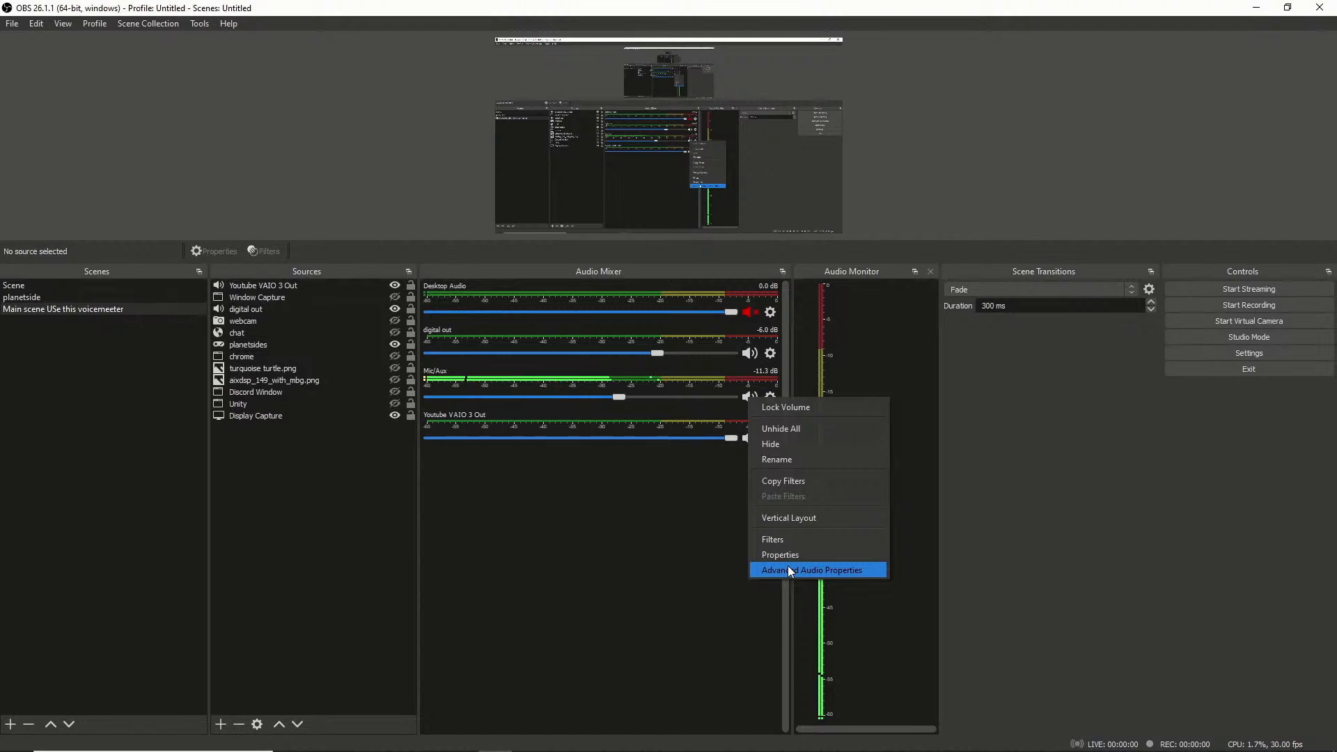
left_click(769, 541)
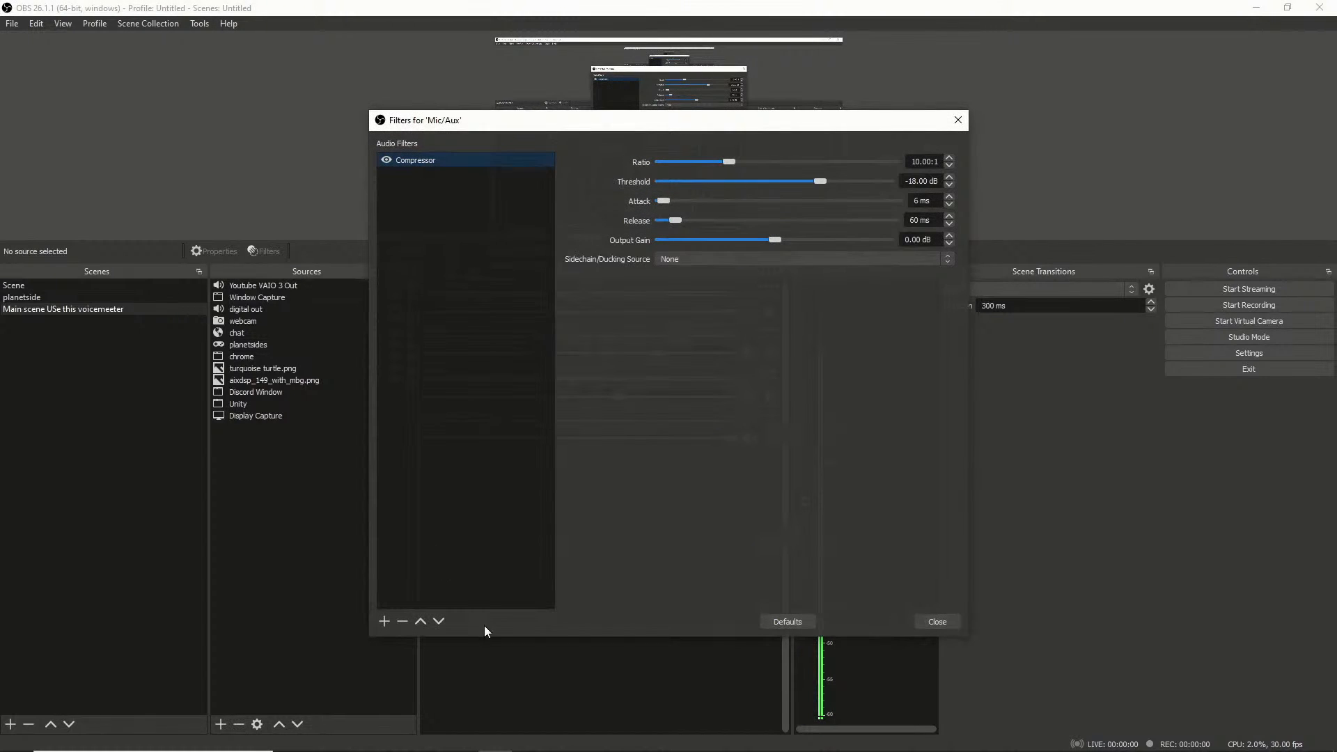
left_click(380, 623)
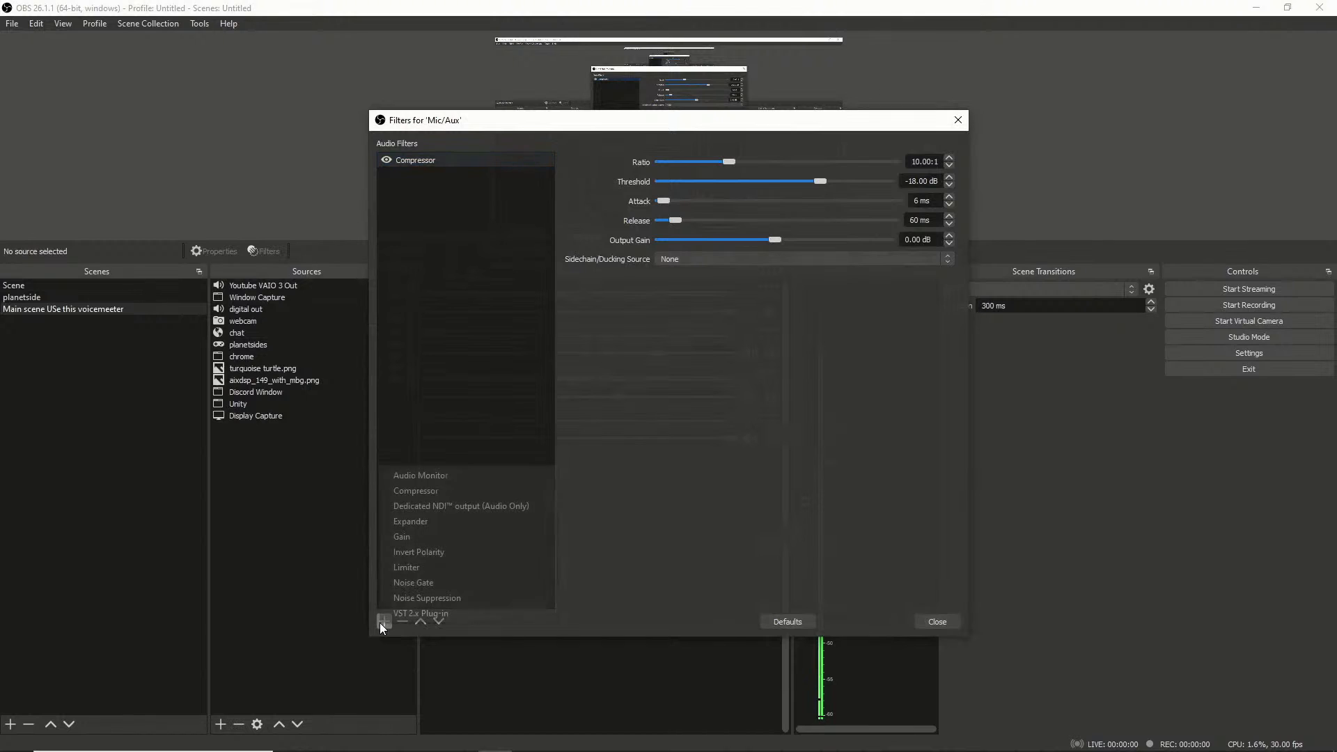
left_click(416, 477)
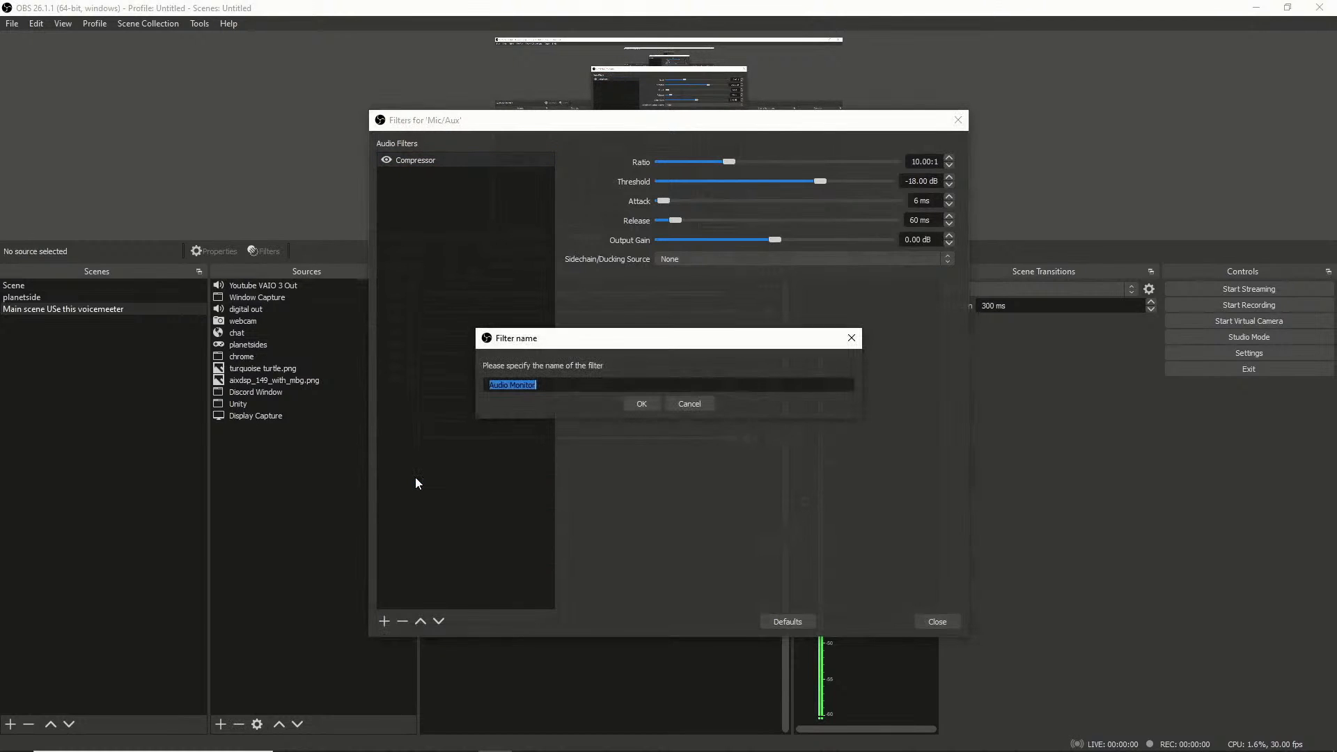
left_click(651, 402)
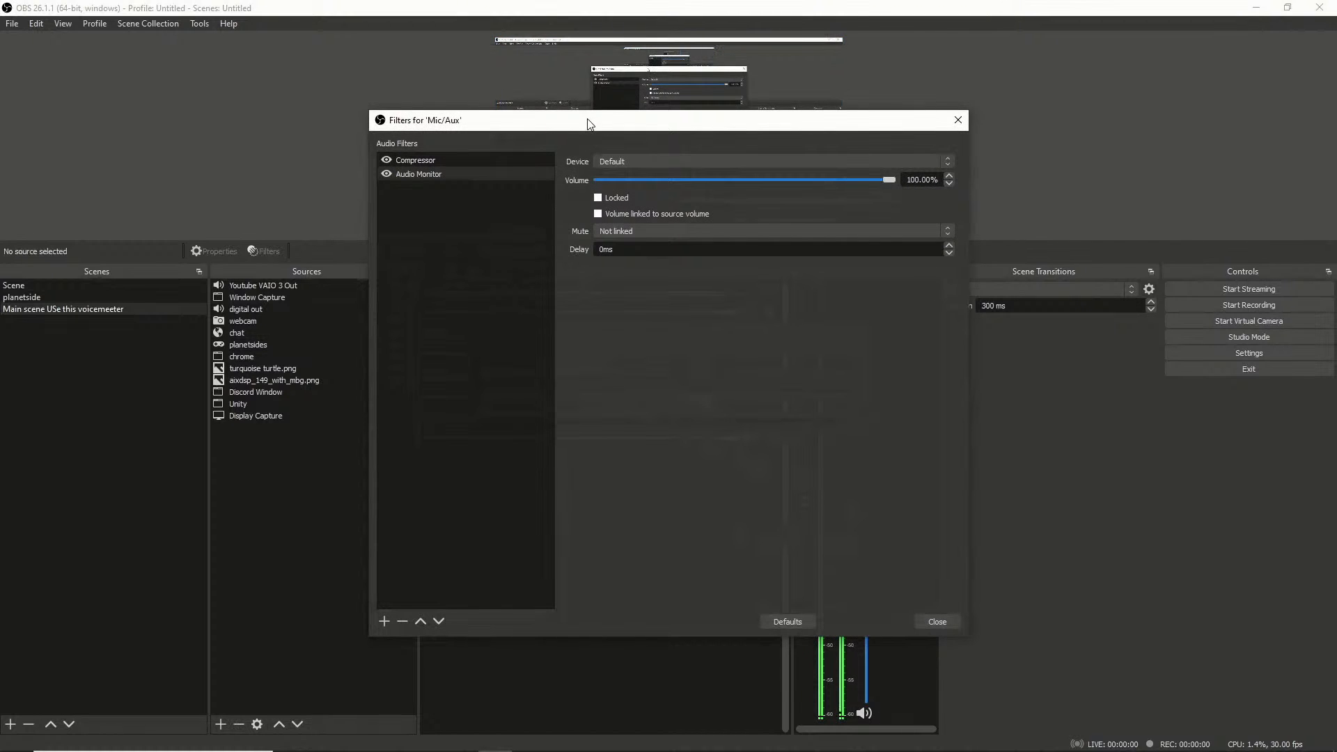
Mute the Mic/Aux channel in the audio mixer, moving its filters window aside
left_click_drag(587, 118, 232, 156)
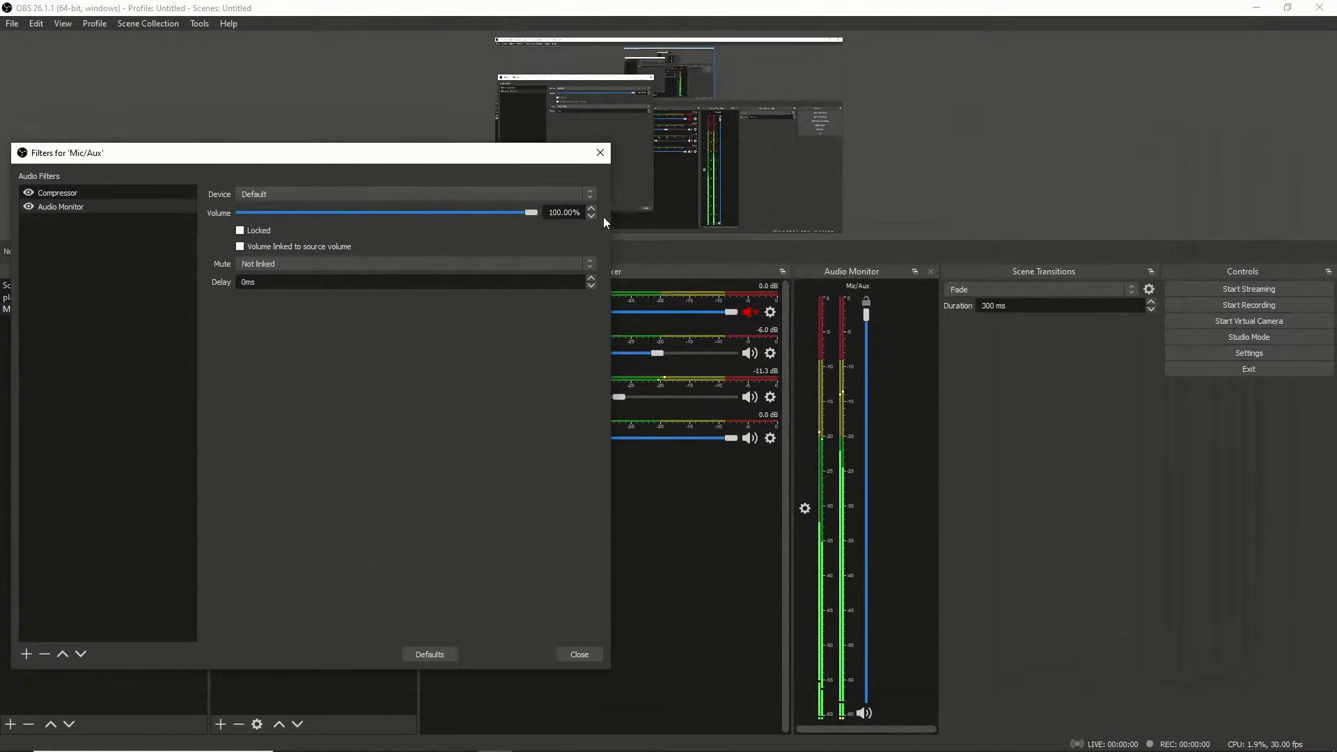
left_click(748, 397)
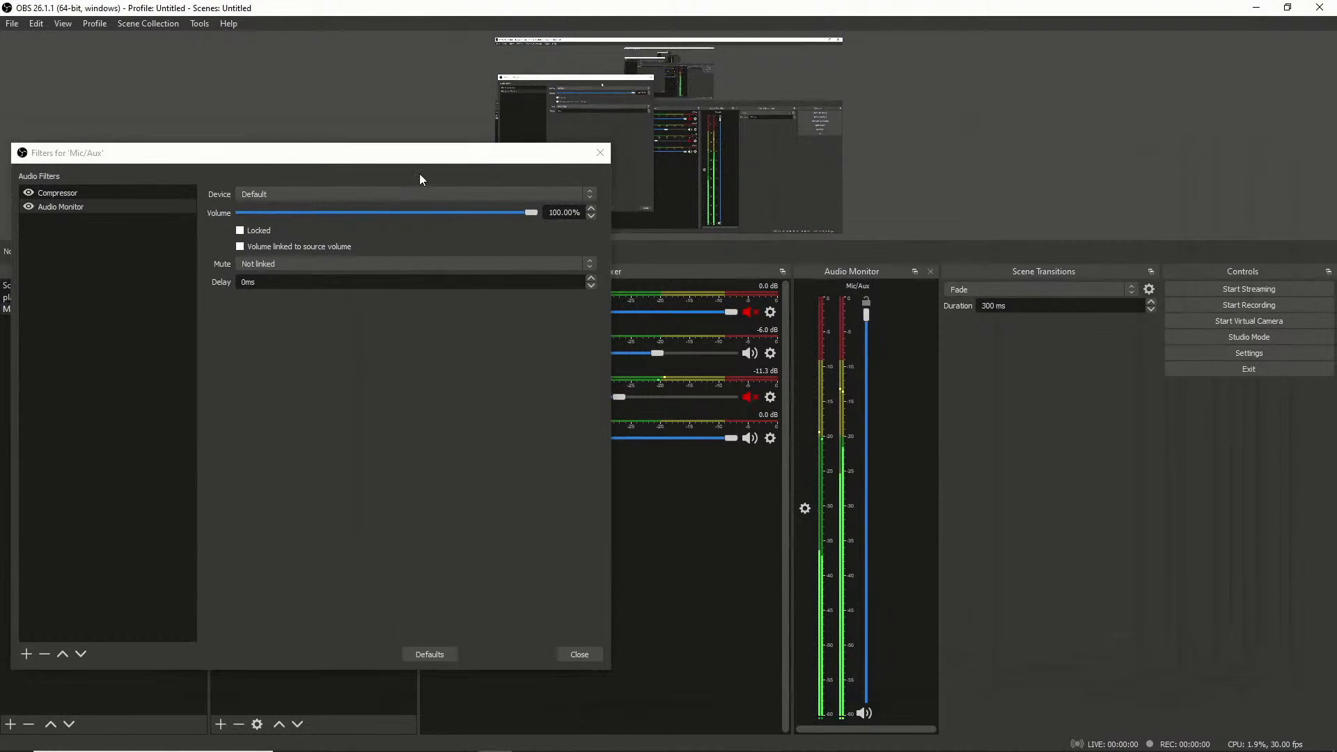
left_click(393, 158)
left_click_drag(393, 158, 927, 143)
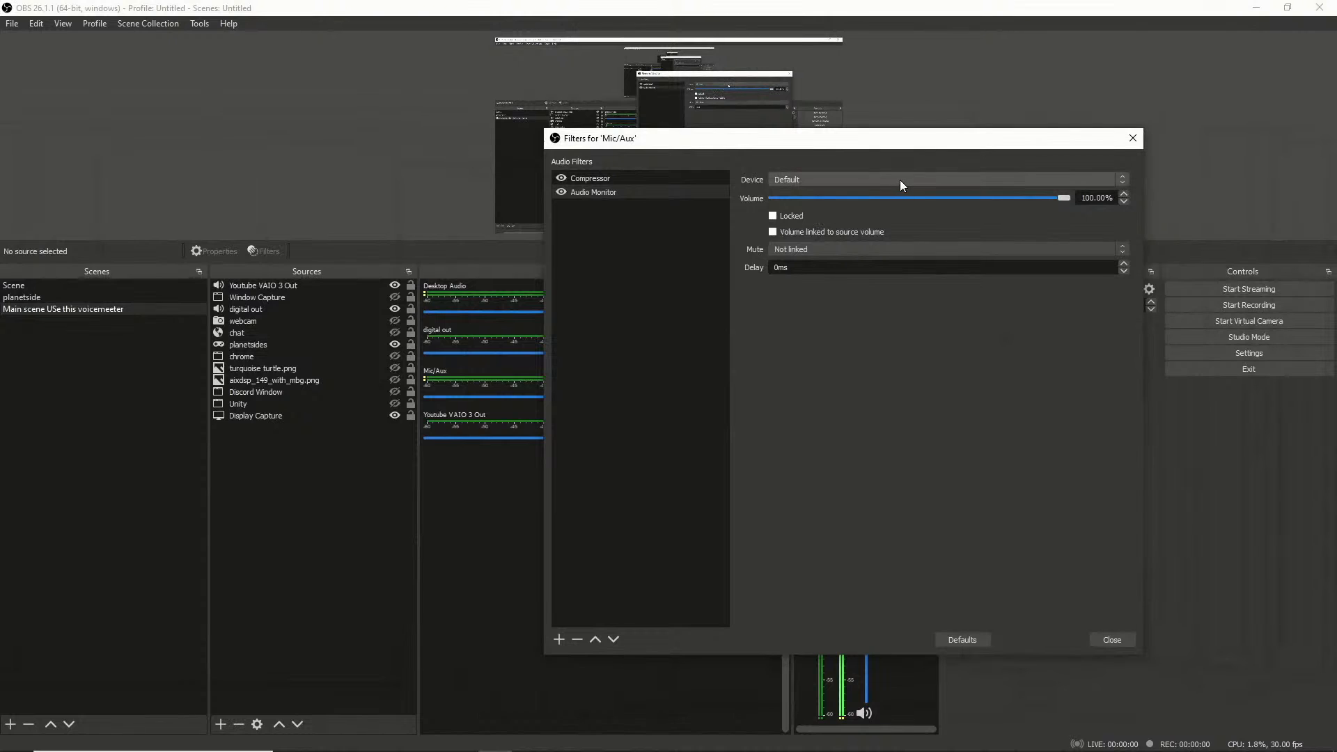
left_click_drag(689, 141, 873, 180)
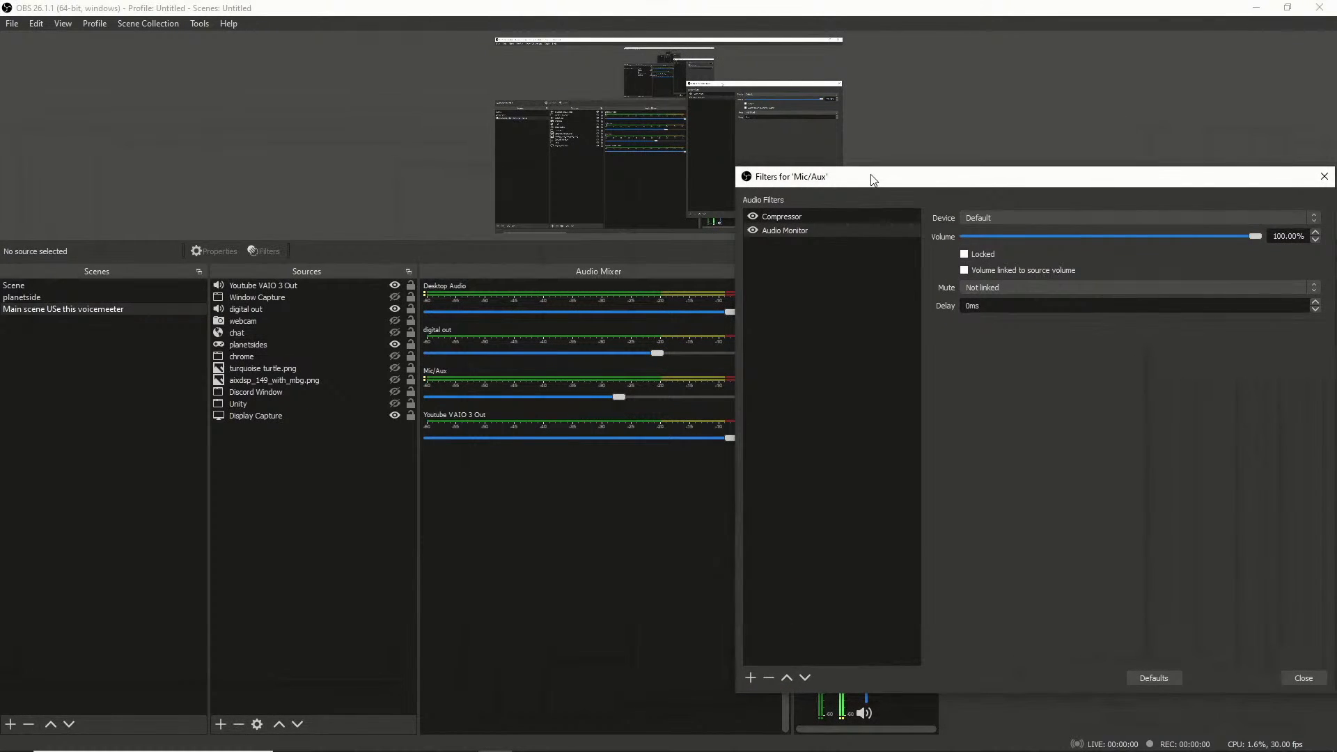
Turn the system playback volume all the way down and move the Mic/Aux filters window back towards the centre
key("XF86AudioLowerVolume")
key("XF86AudioLowerVolume")
key("XF86AudioLowerVolume")
key("XF86AudioLowerVolume")
key("XF86AudioLowerVolume")
key("XF86AudioLowerVolume")
key("XF86AudioLowerVolume")
key("XF86AudioLowerVolume")
key("XF86AudioLowerVolume")
key("XF86AudioLowerVolume")
key("XF86AudioLowerVolume")
key("XF86AudioLowerVolume")
key("XF86AudioLowerVolume")
key("XF86AudioLowerVolume")
key("XF86AudioLowerVolume")
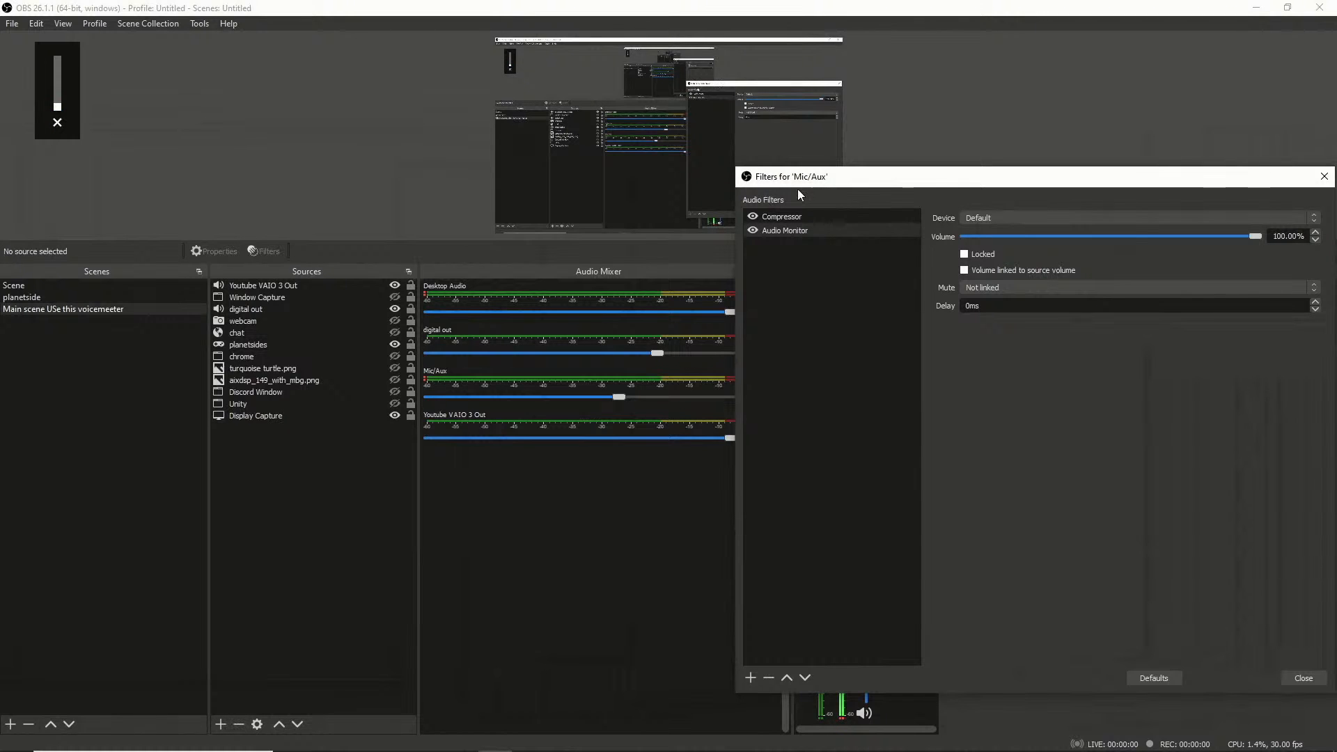
left_click_drag(827, 184, 505, 123)
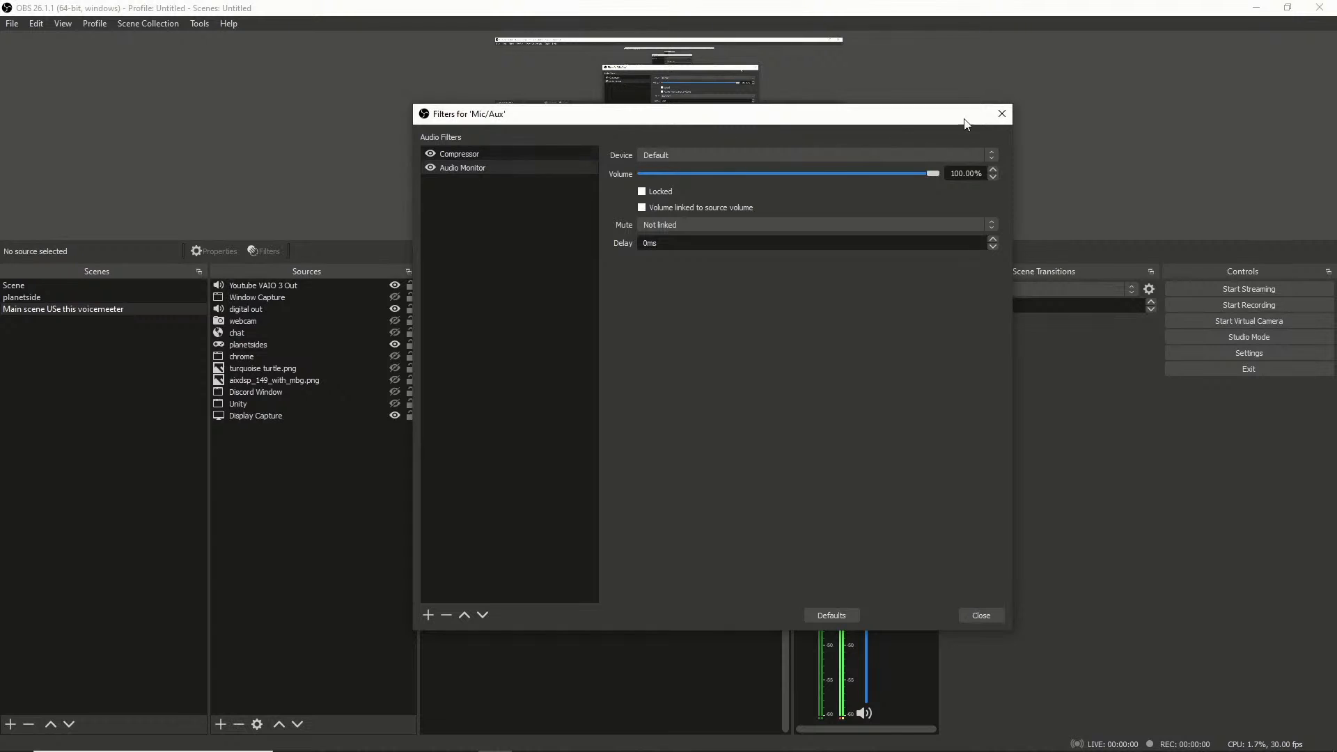
Examine the output devices available for the Audio Monitor filter and keep Default as its device
left_click(990, 157)
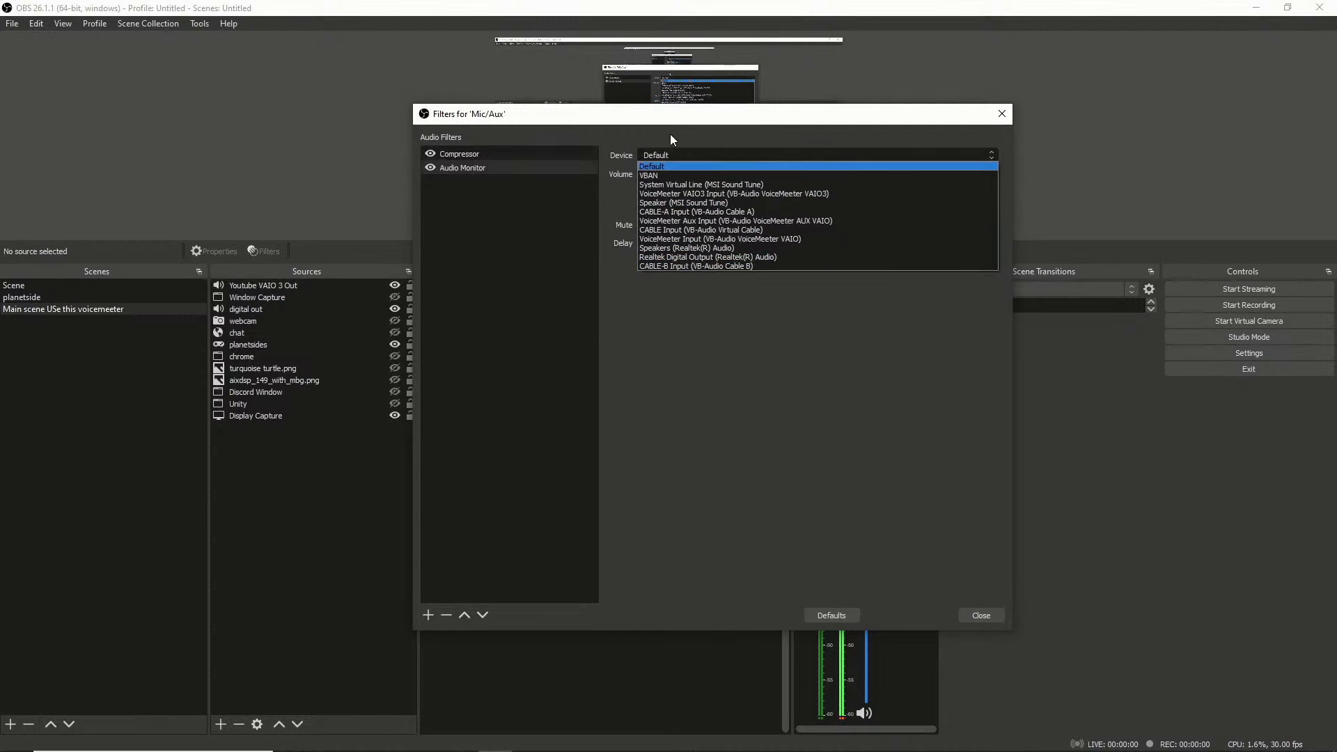
left_click(693, 338)
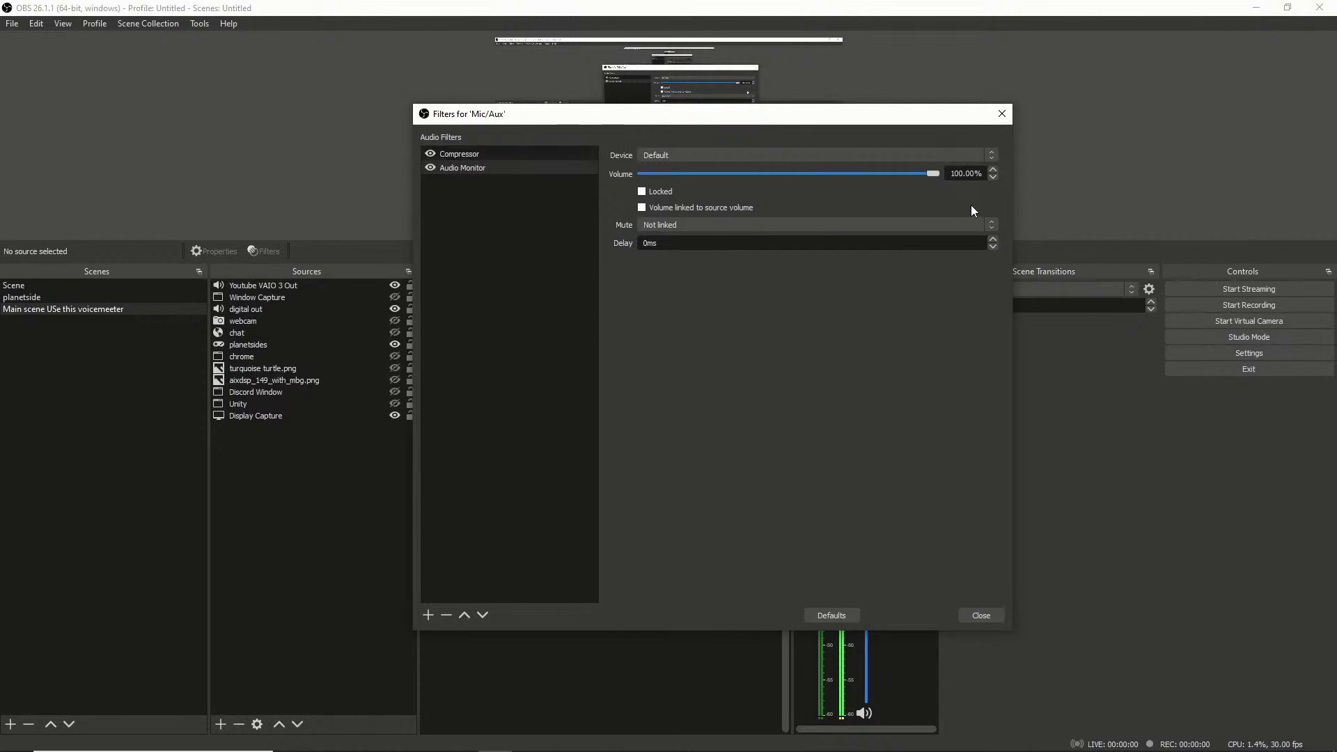
left_click_drag(934, 175, 868, 175)
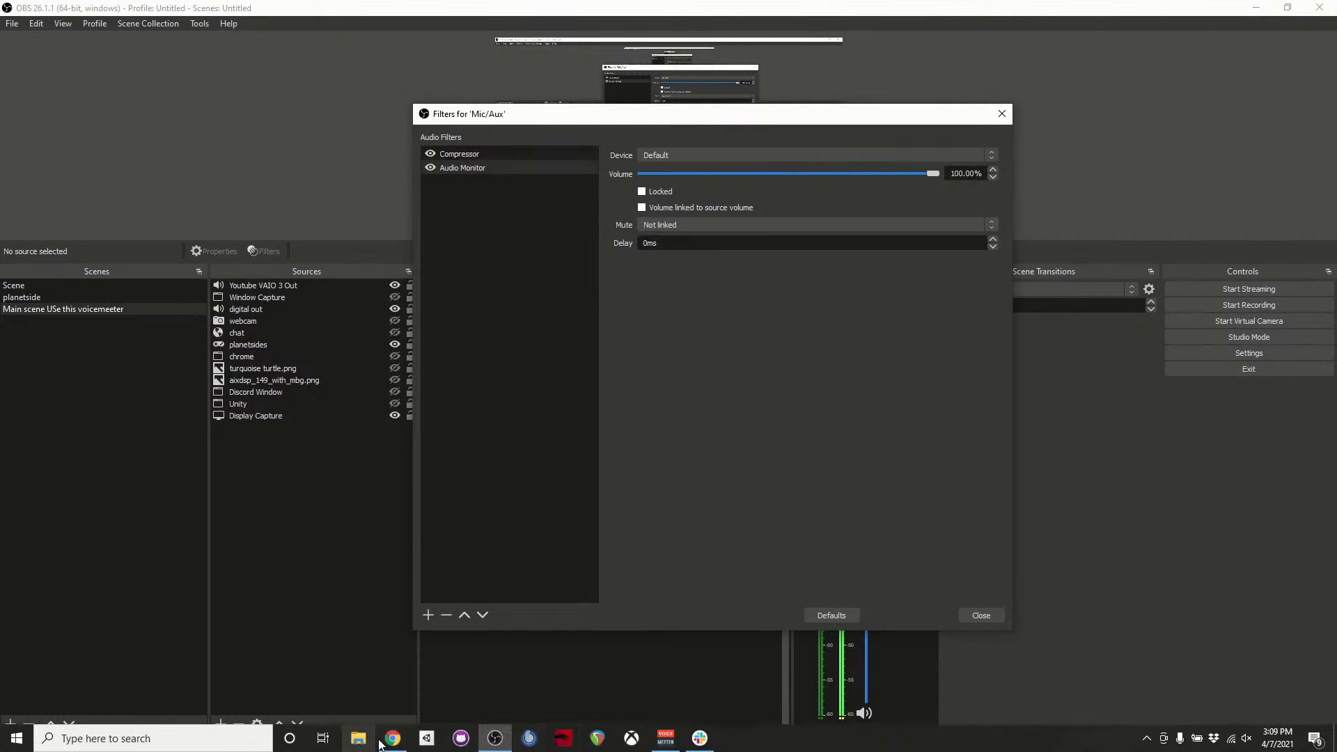
Switch to Chrome, review the streaming routing diagram for all three computers, and return to the OBS filters
mouse_move(394, 742)
left_click(367, 695)
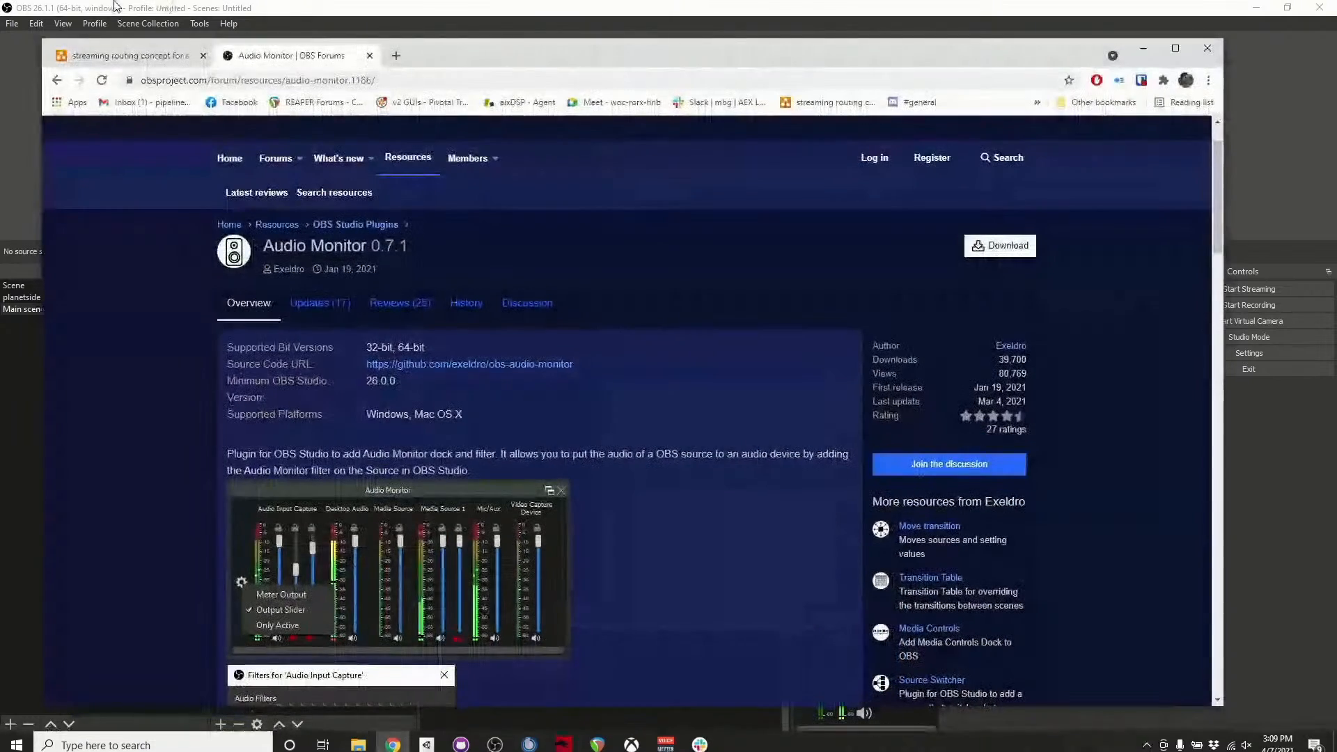
left_click(101, 58)
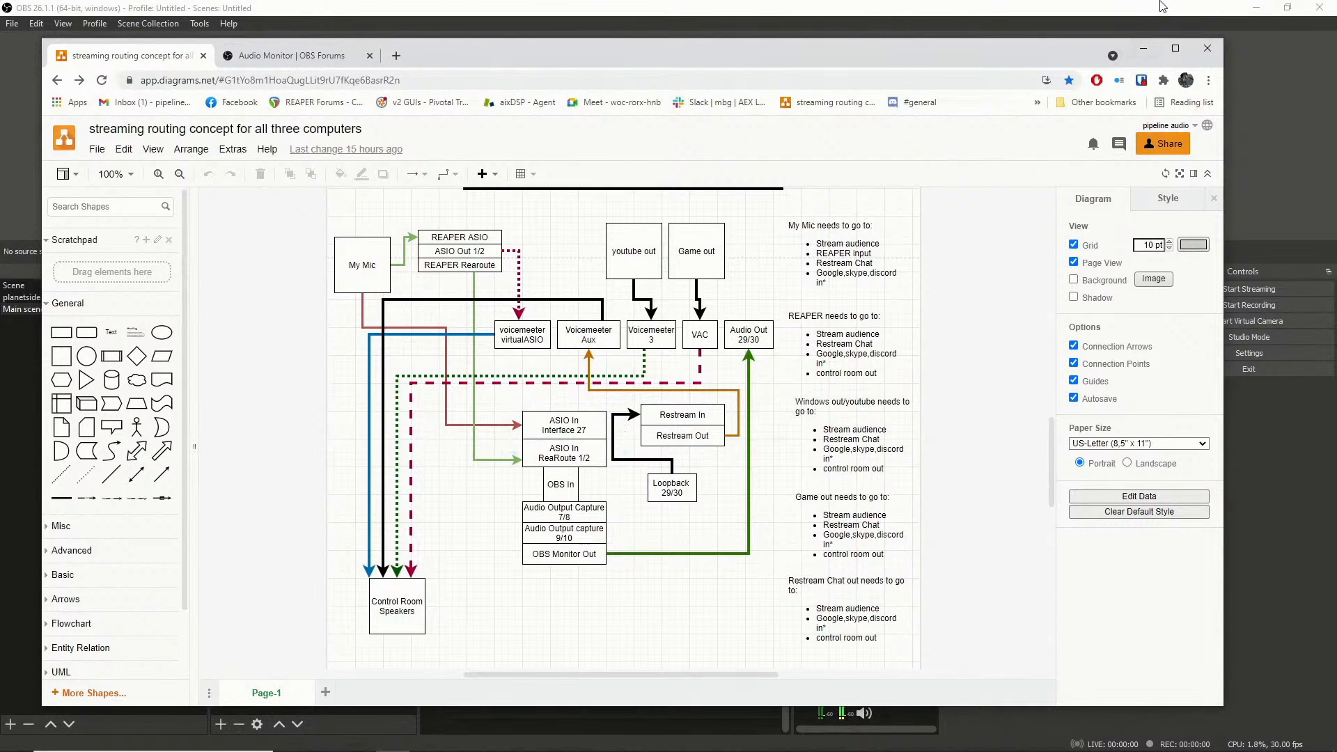
left_click(1143, 48)
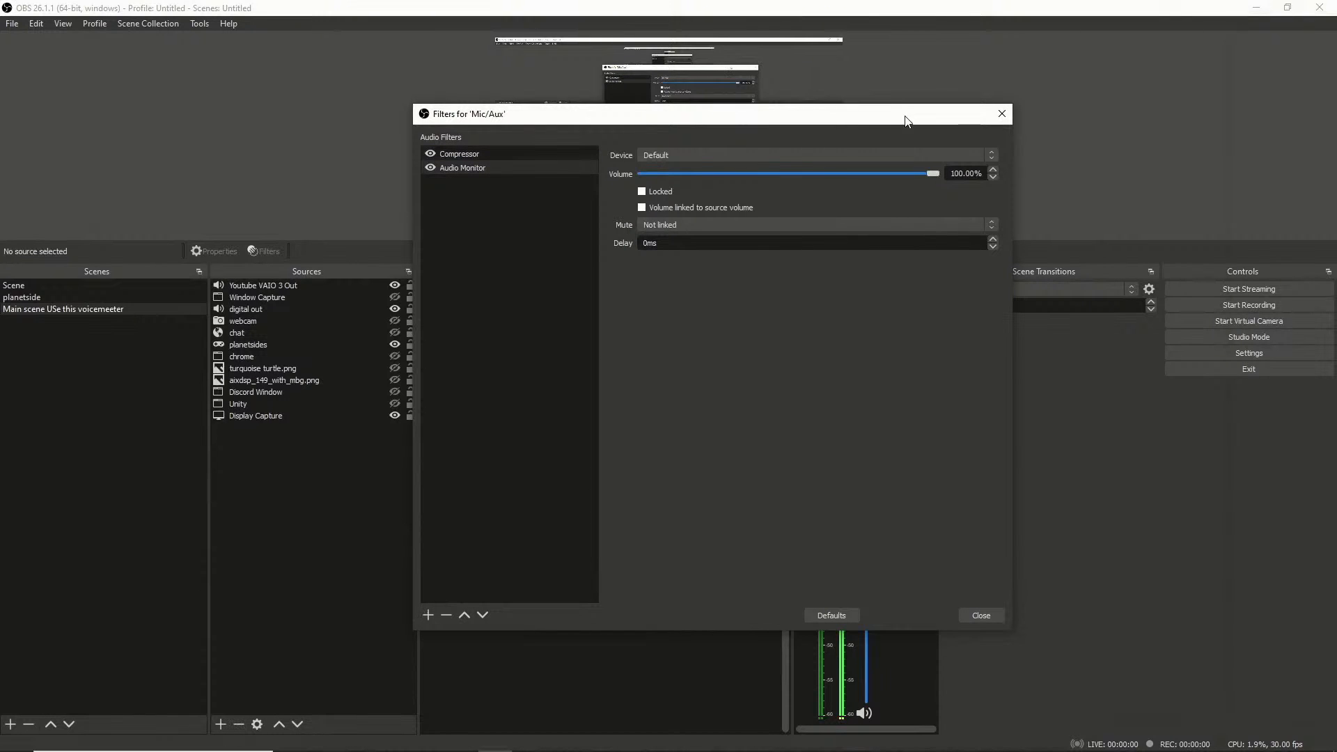
Add a second filter named Audio Monitor 2 to Mic/Aux with System Virtual Line (MSI Sound Tune) as its device, and reselect the first Audio Monitor filter
left_click(432, 617)
left_click(478, 474)
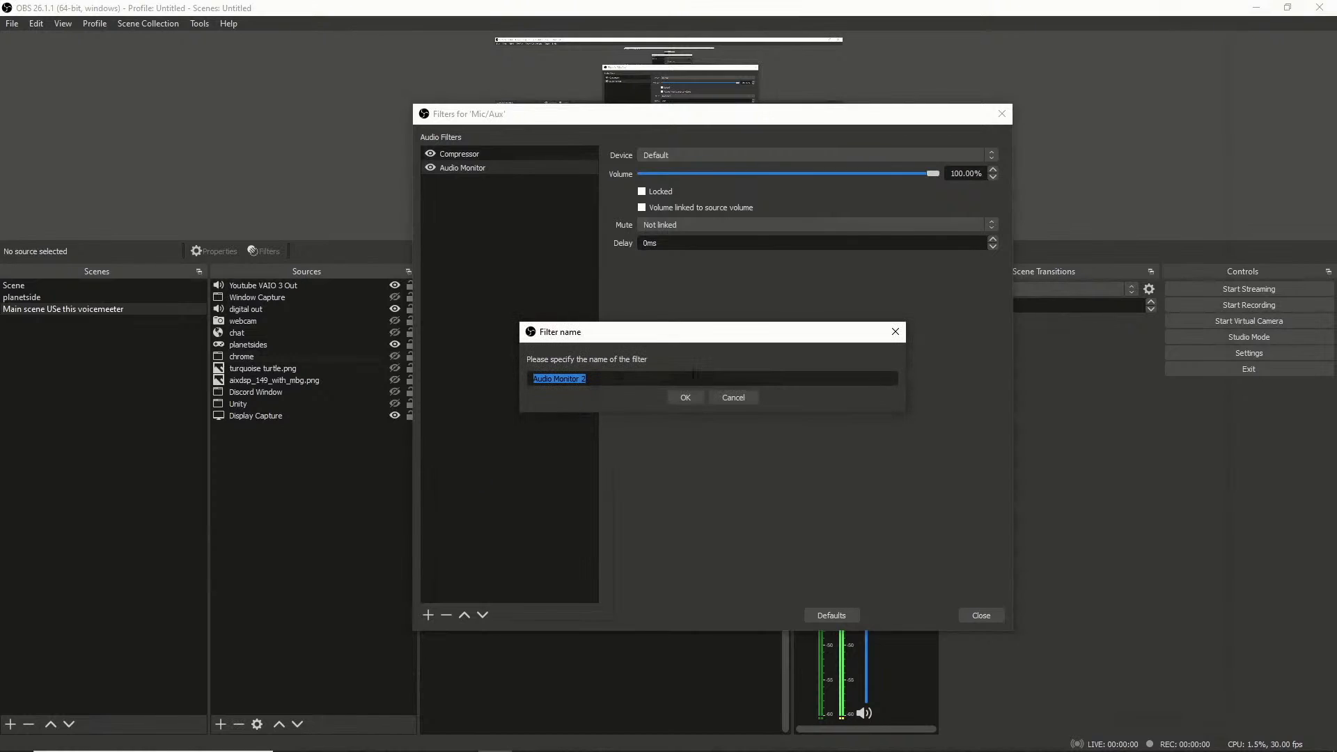
left_click(686, 398)
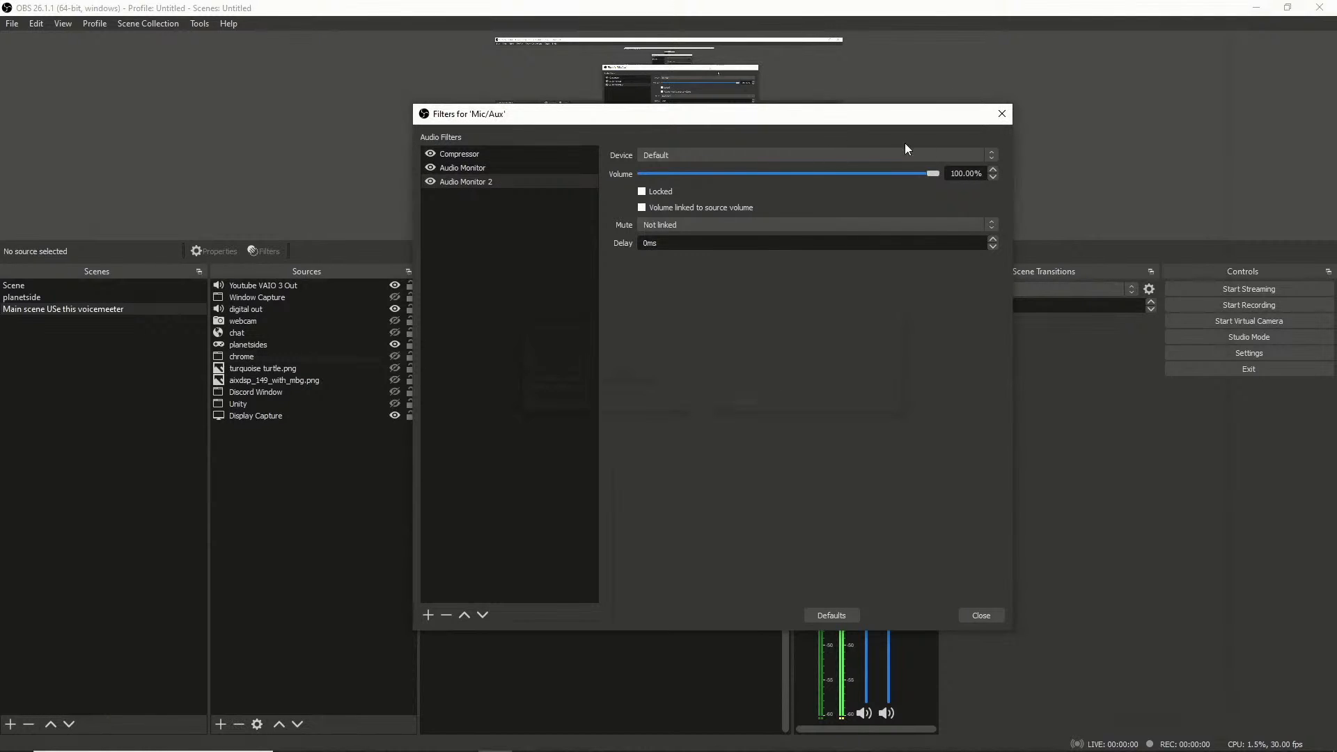
left_click(992, 160)
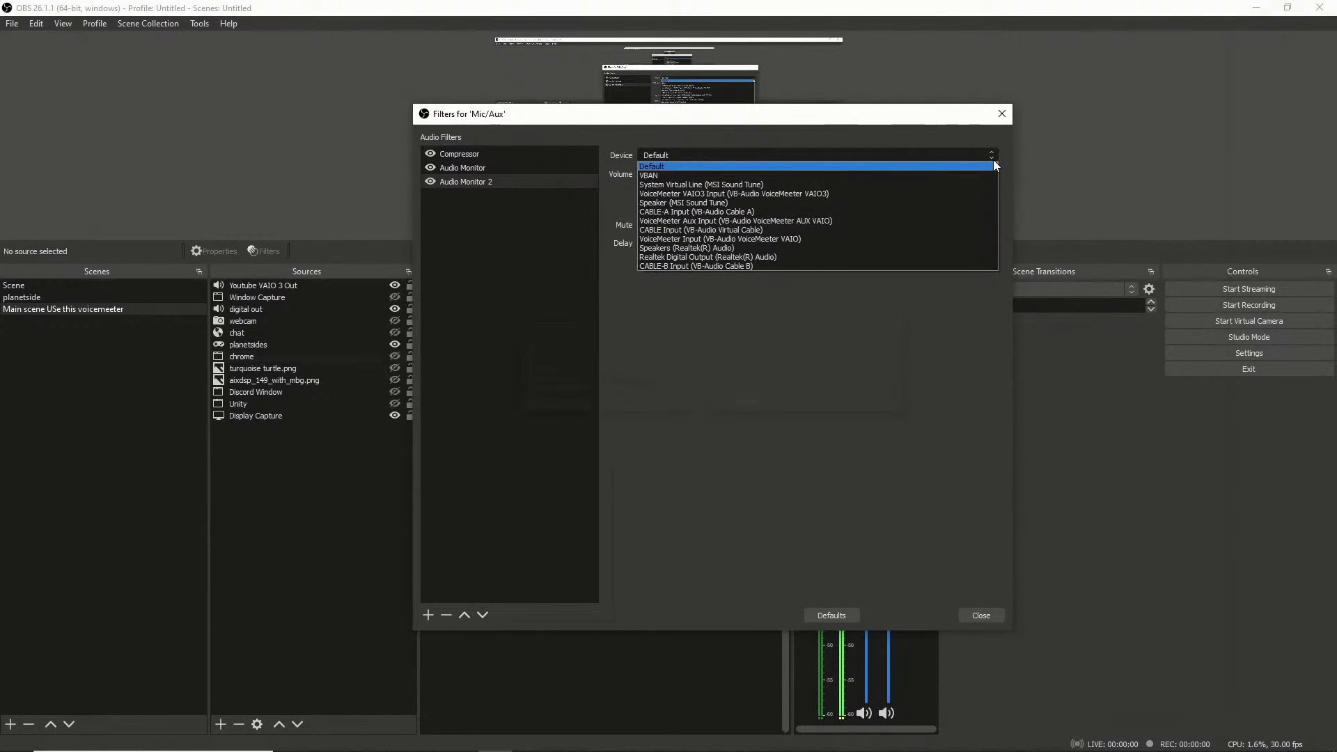
left_click(846, 186)
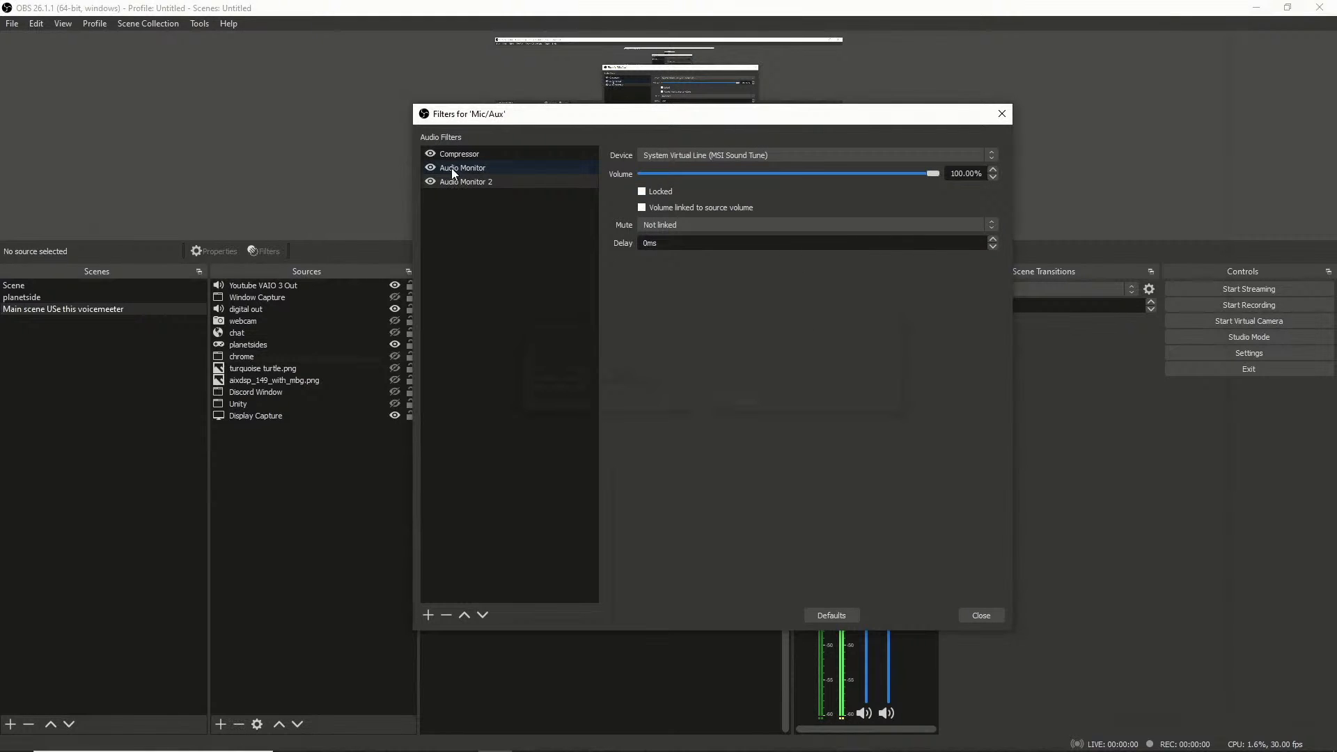
left_click_drag(930, 176, 823, 182)
left_click(473, 170)
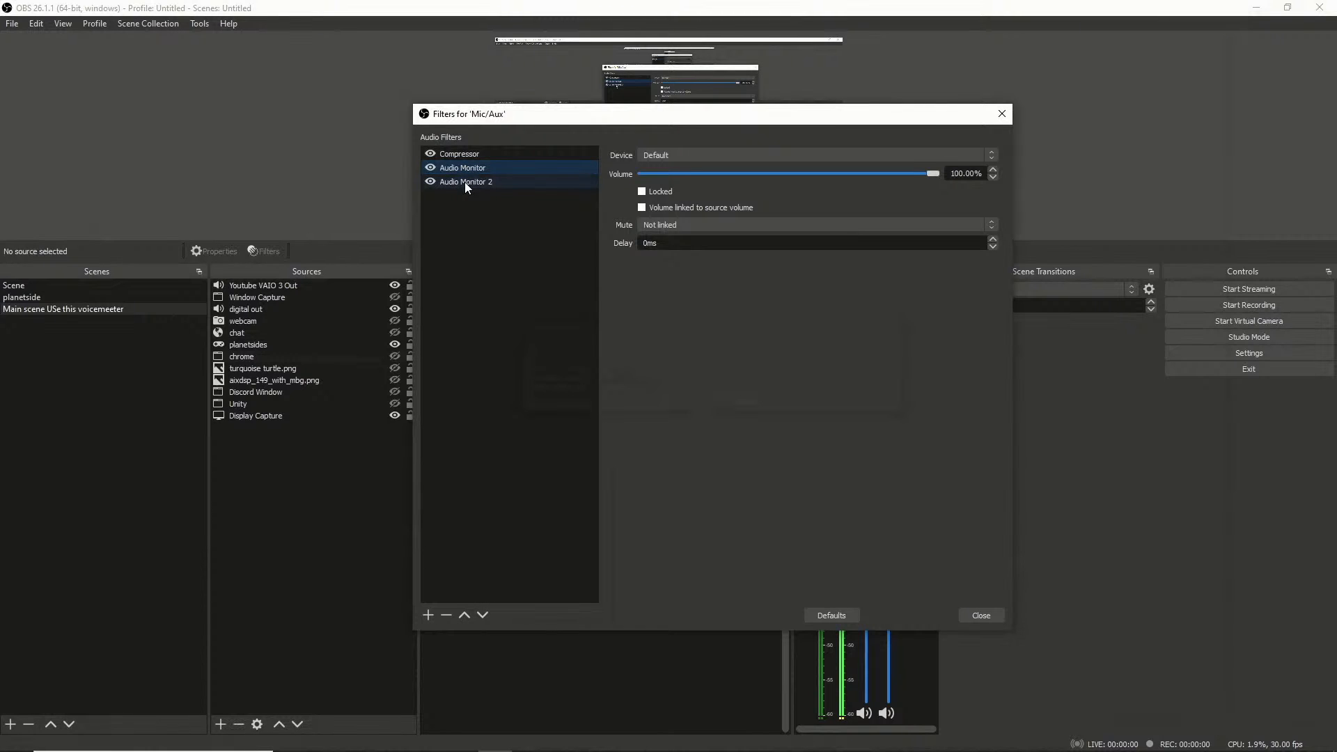
Compare the settings of the Audio Monitor and Audio Monitor 2 filters on Mic/Aux, then close the filters window
left_click(466, 182)
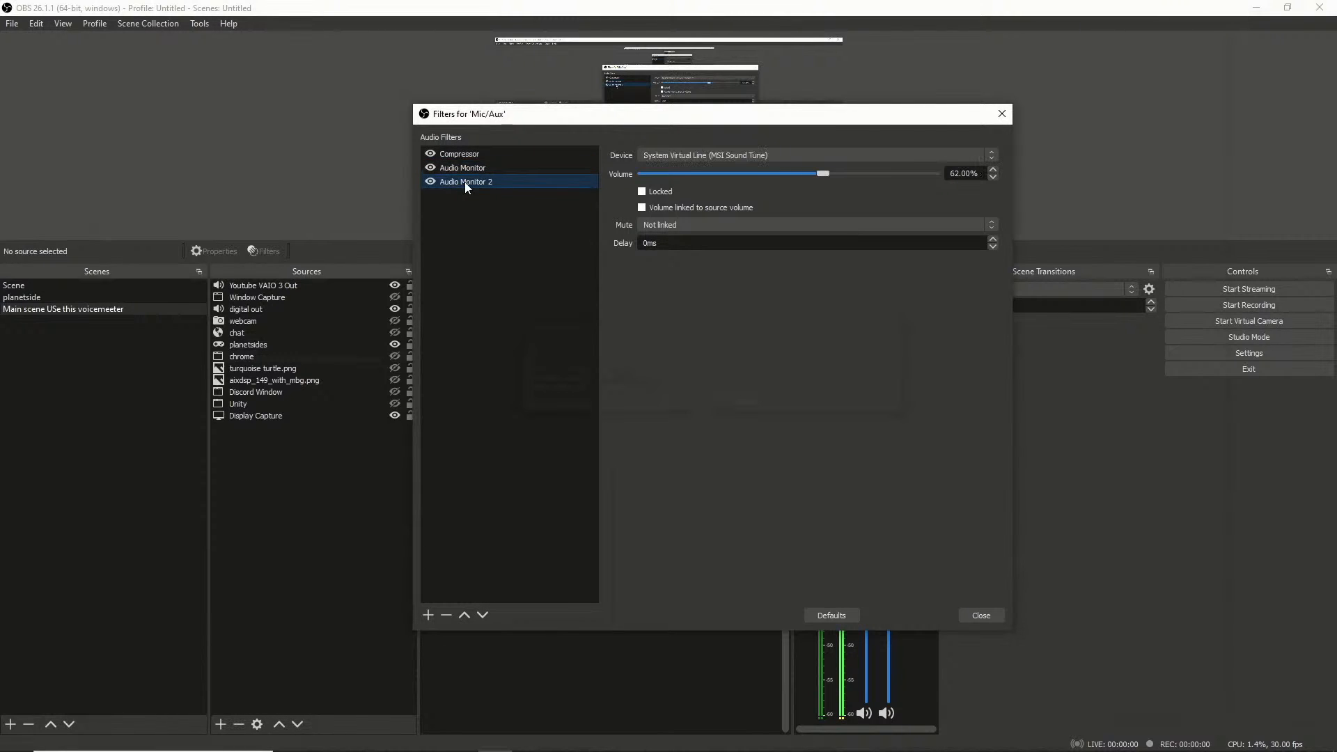
left_click(470, 169)
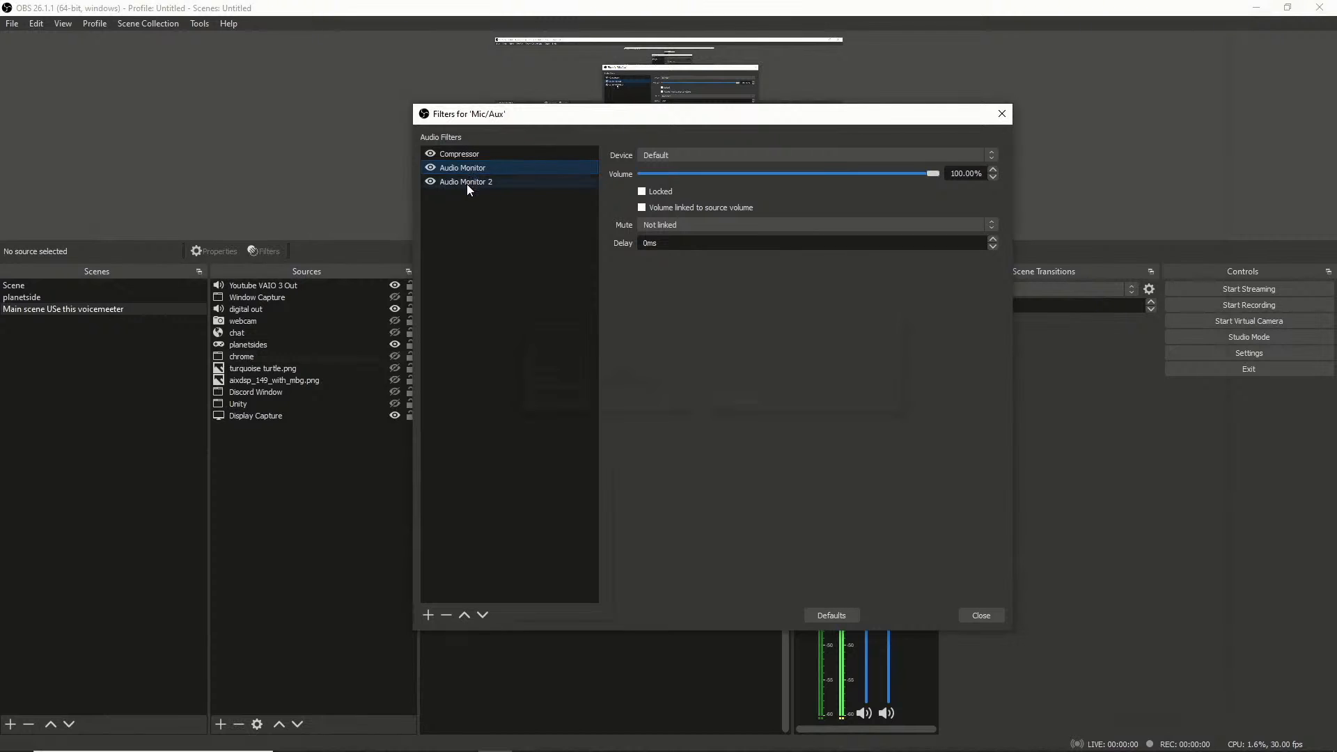
left_click(467, 182)
left_click(466, 170)
left_click_drag(520, 122, 570, 125)
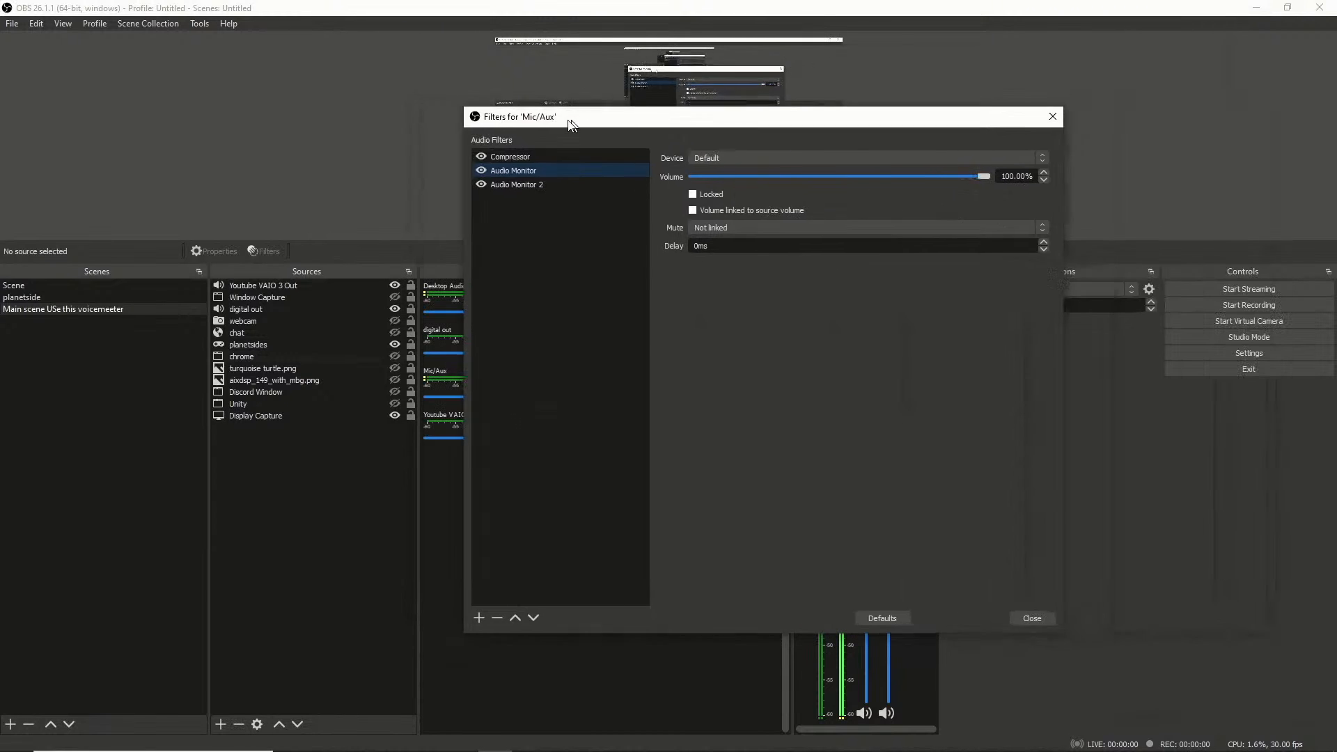
left_click(1030, 619)
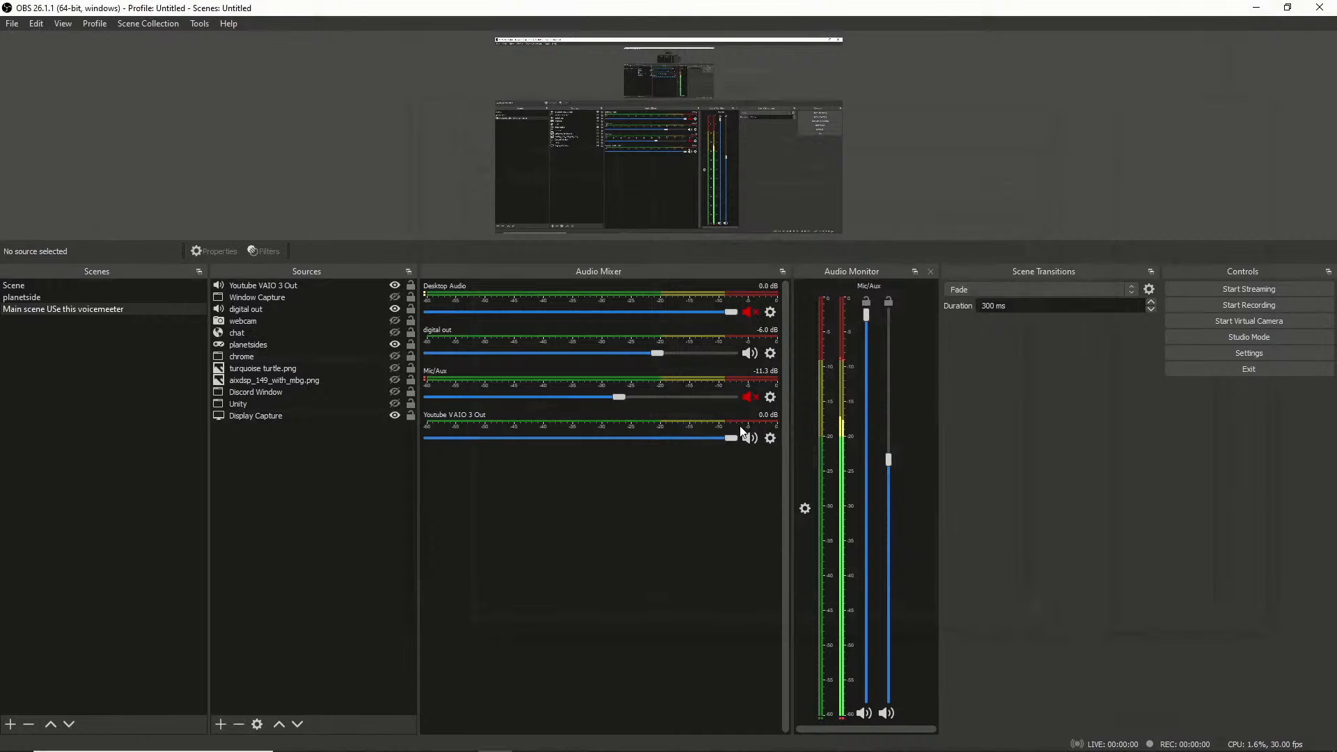
Mute the Youtube VAIO 3 Out source in the audio mixer
left_click(772, 438)
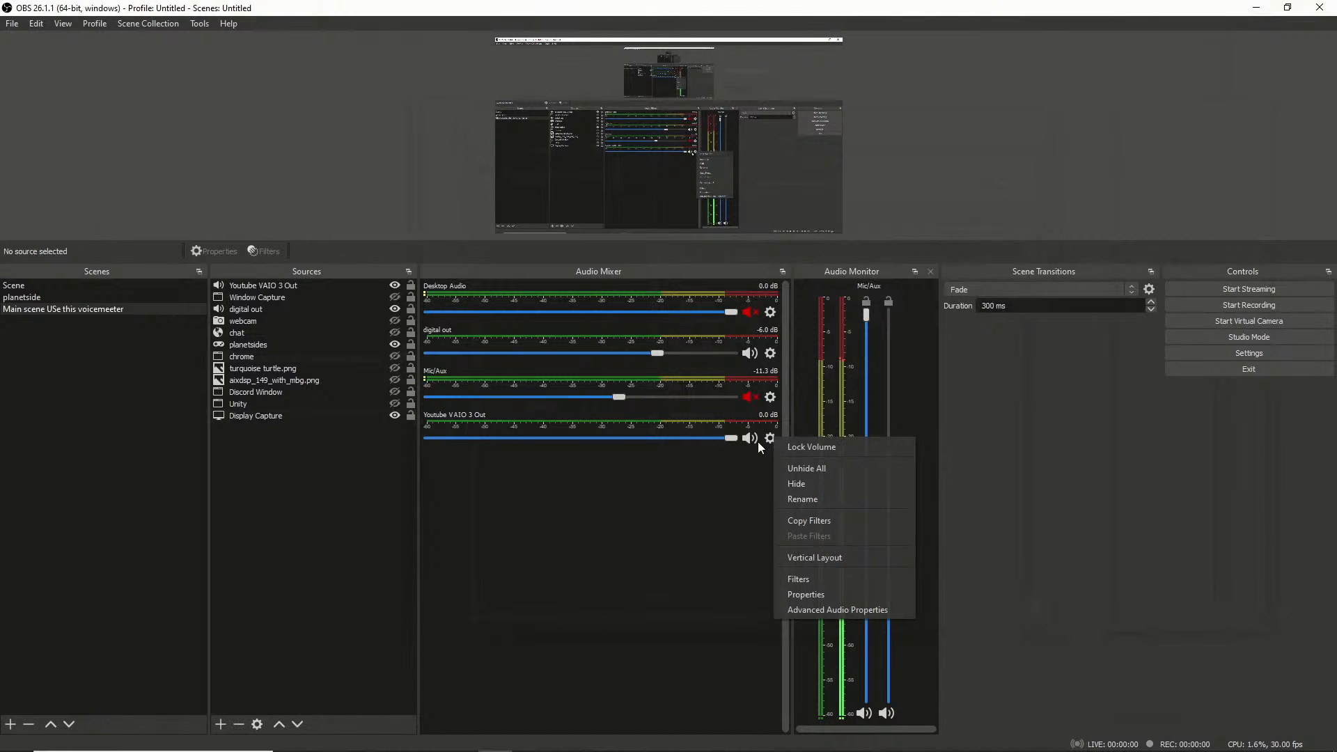
left_click(751, 440)
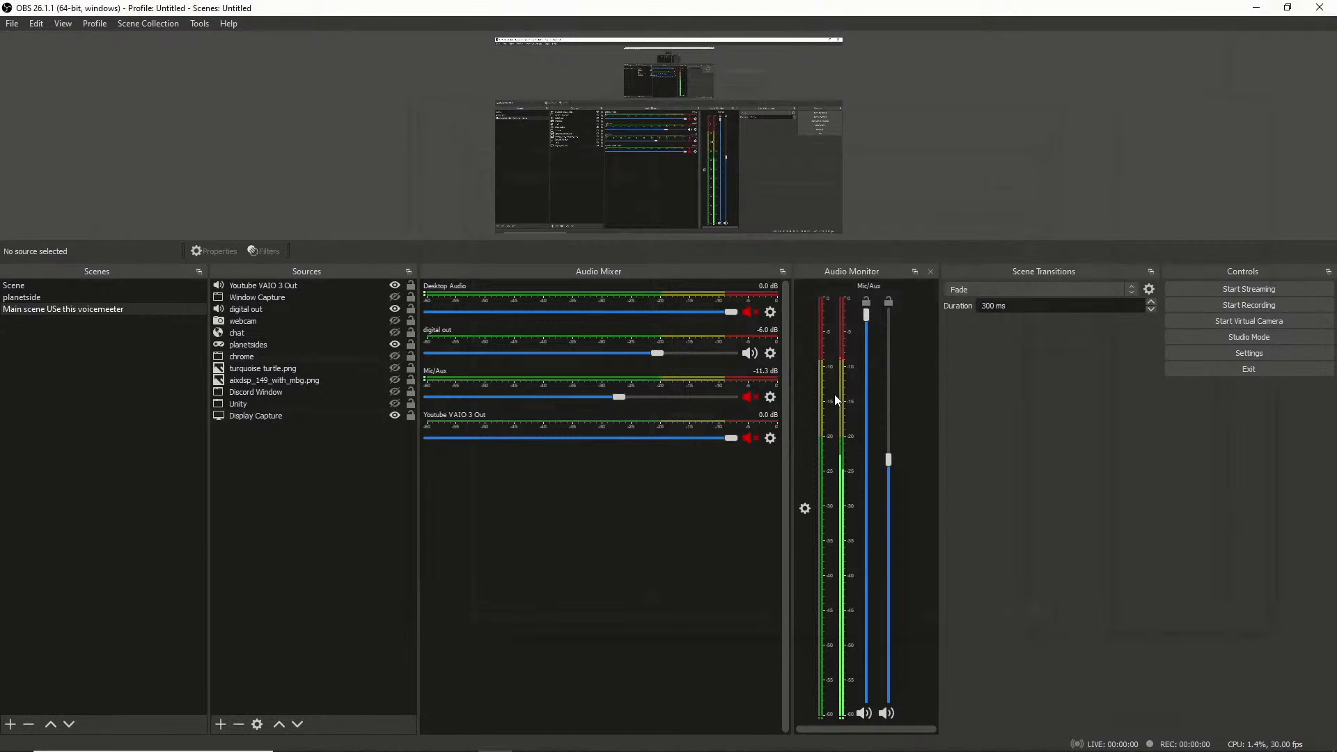
Add an Audio Monitor filter with its default name to Youtube VAIO 3 Out and keep Default as its device
left_click(770, 439)
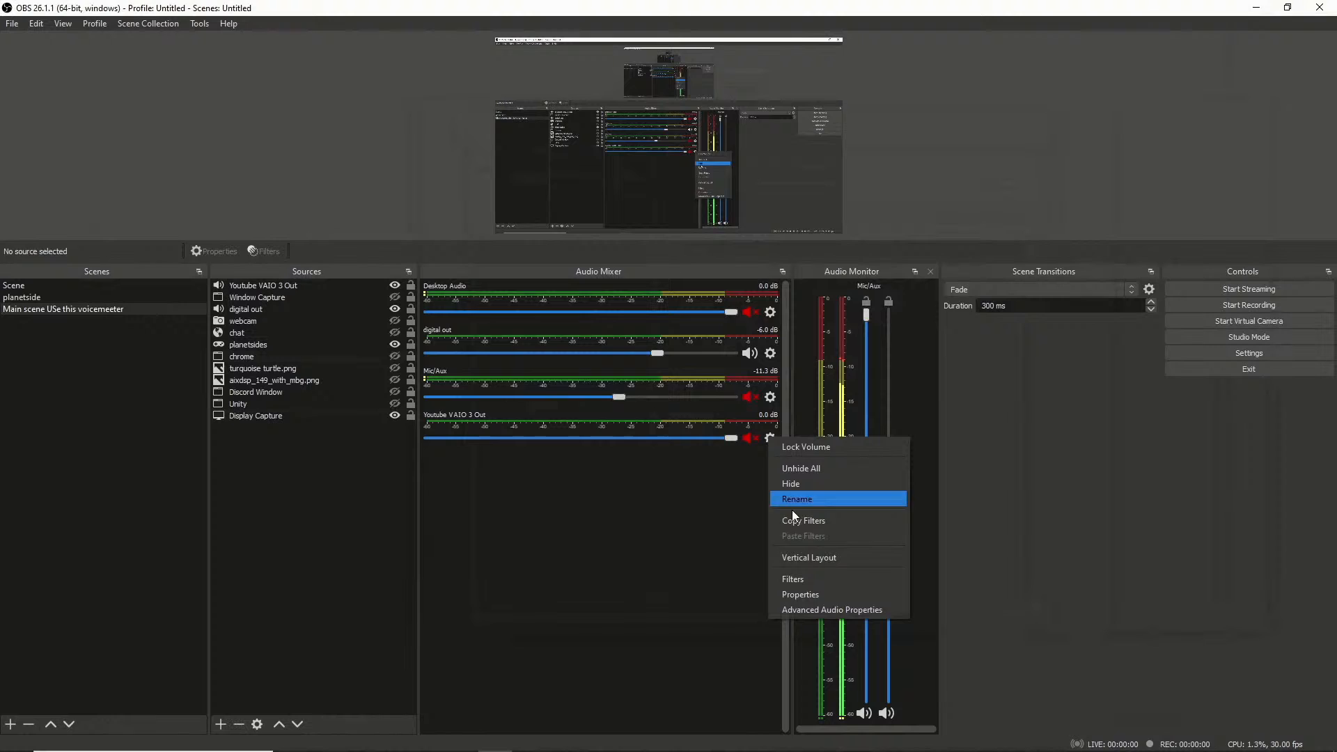
left_click(788, 585)
left_click(384, 621)
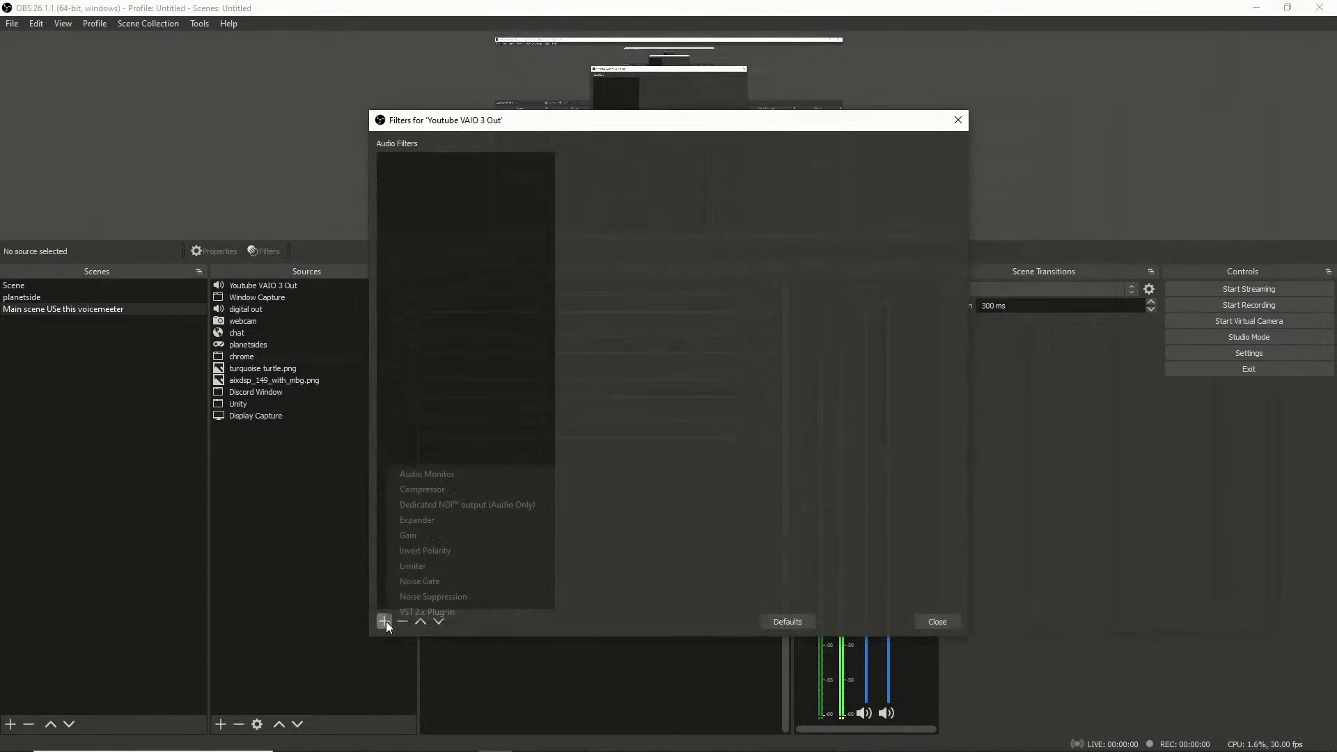
left_click(446, 475)
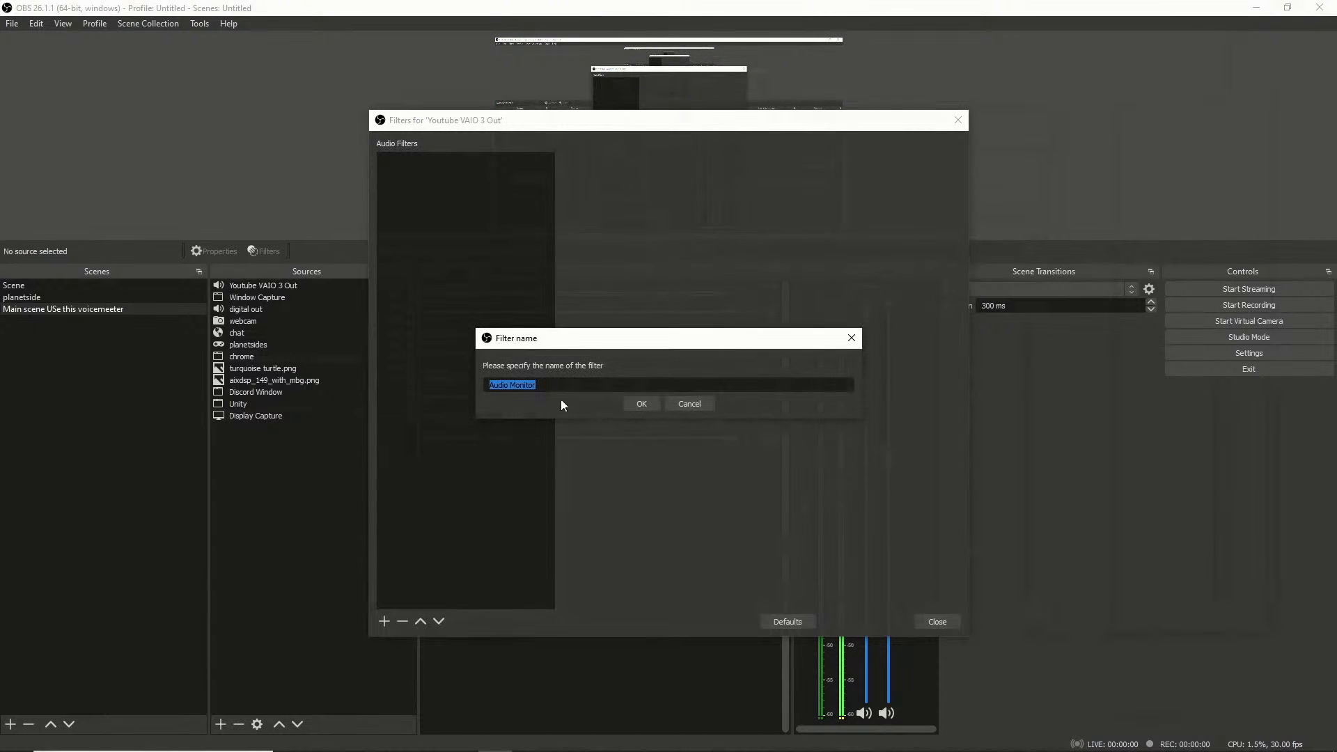
left_click(638, 404)
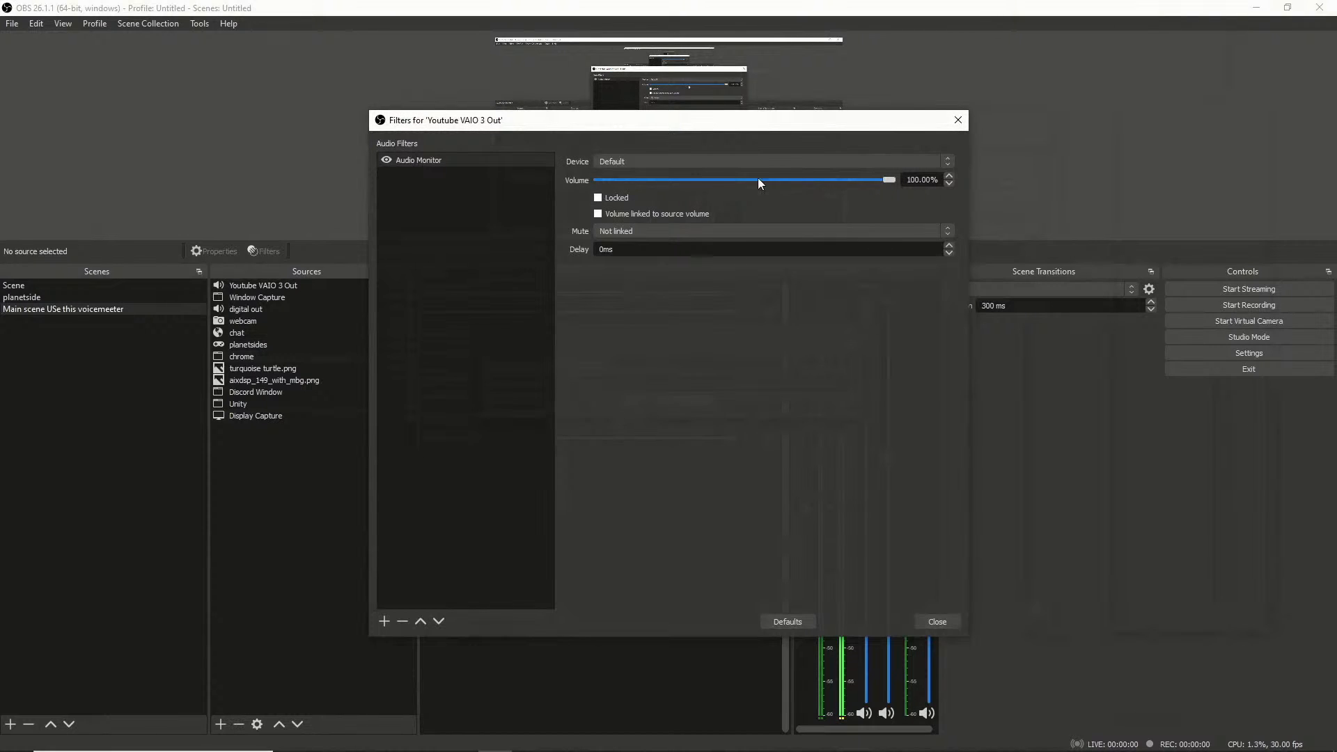
left_click(947, 161)
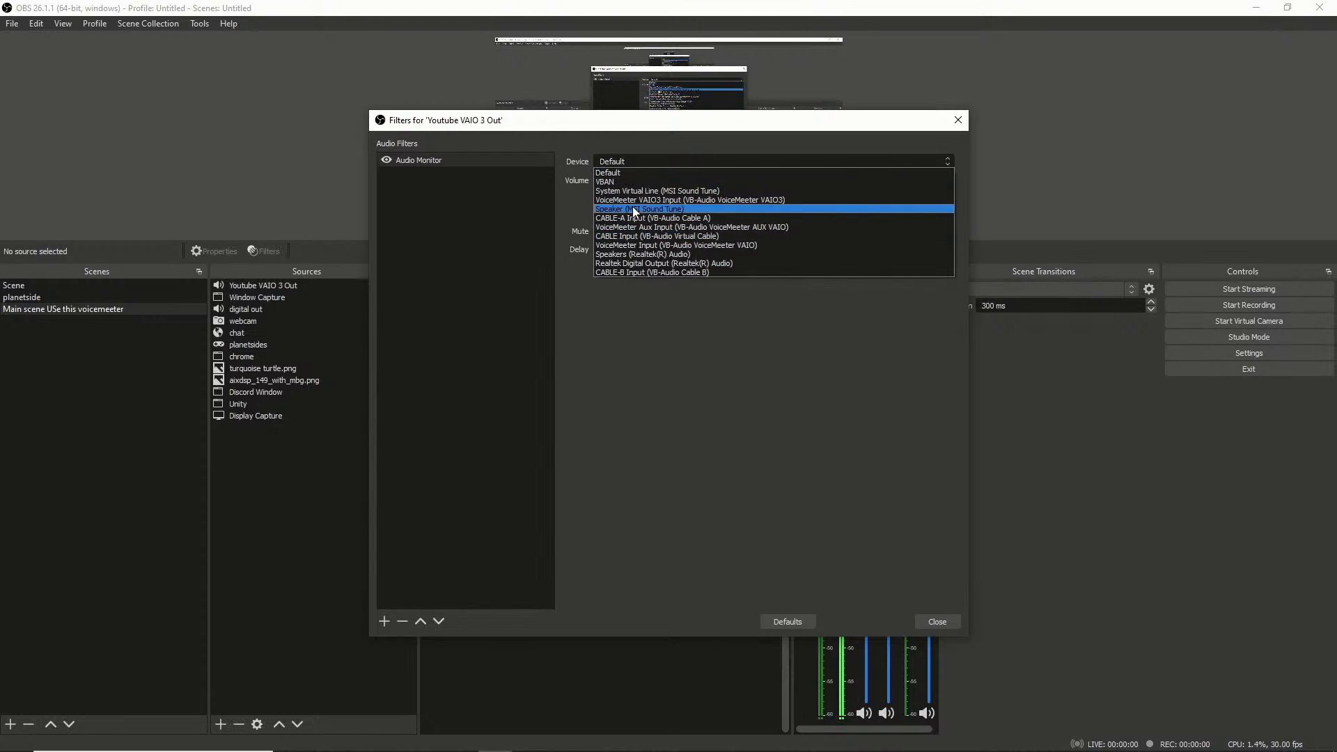
left_click(618, 174)
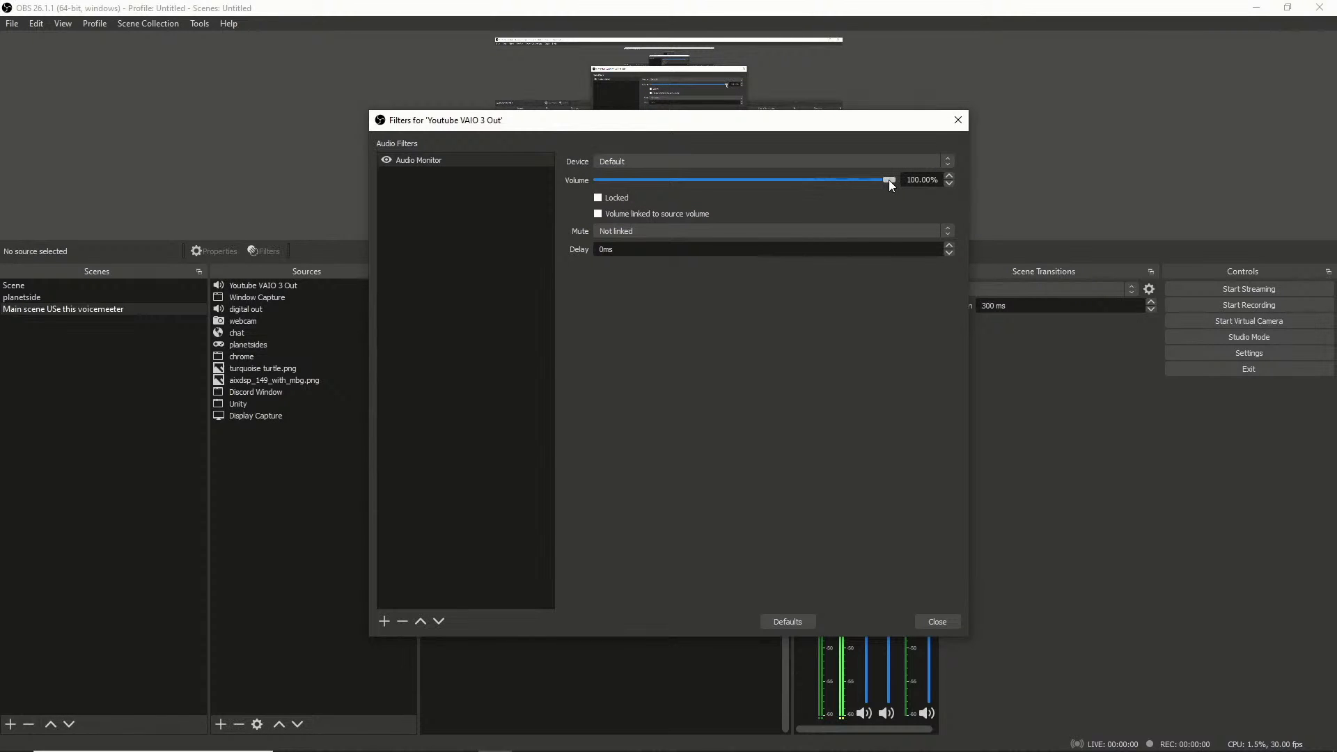
left_click_drag(888, 180, 714, 159)
Remove the Audio Monitor filter from Youtube VAIO 3 Out and close its filters window
left_click(402, 621)
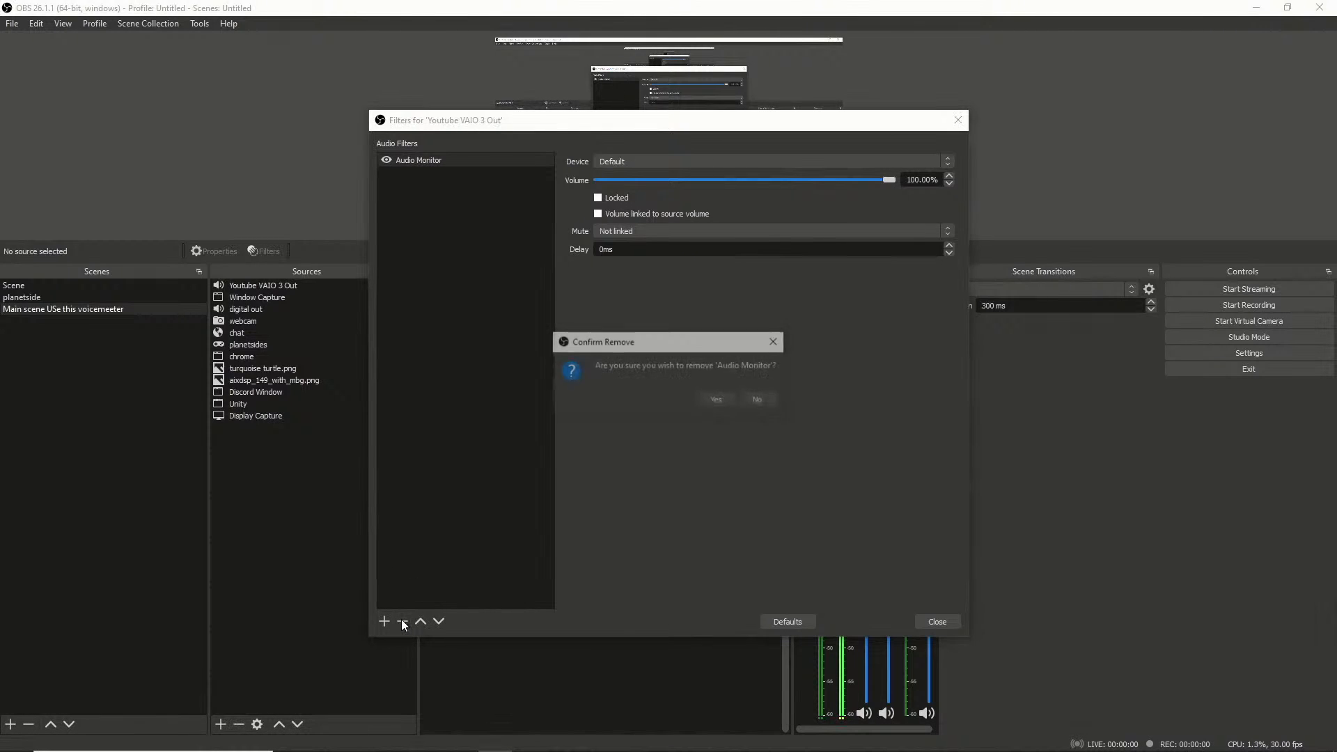
left_click(718, 401)
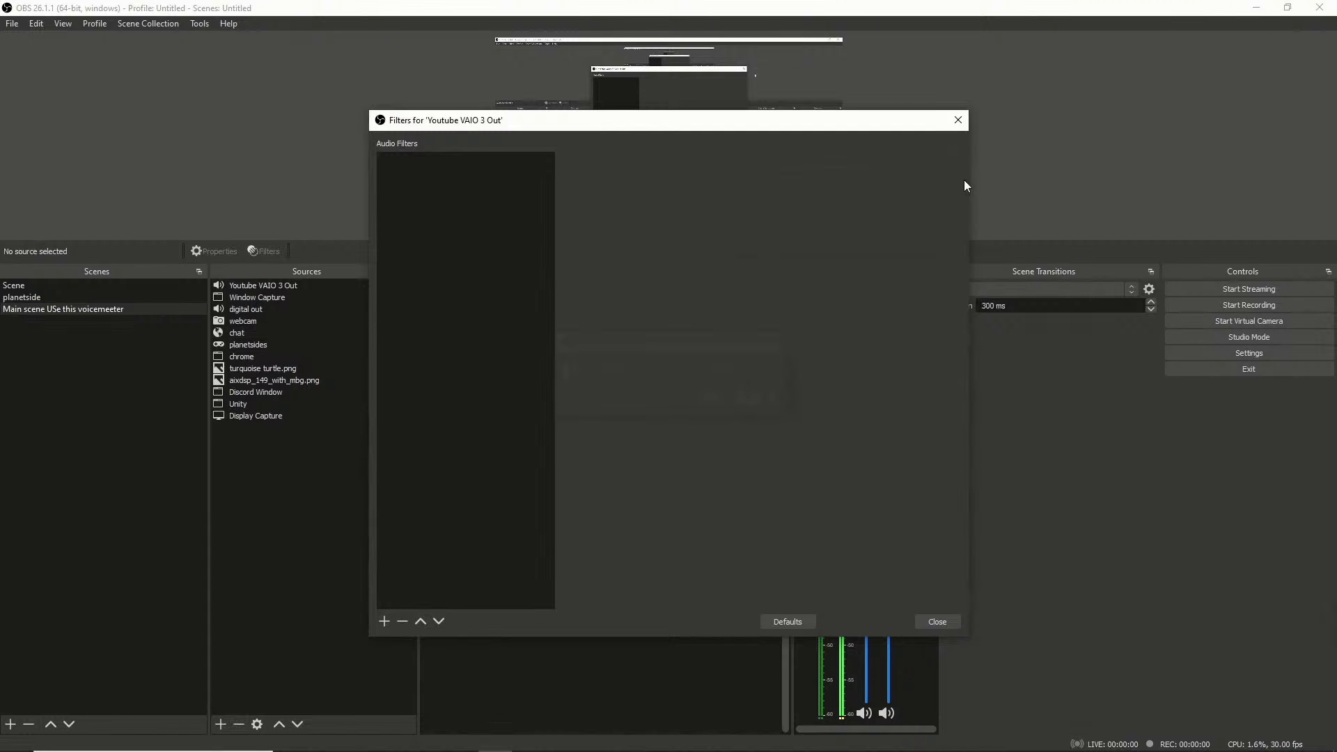
left_click(937, 621)
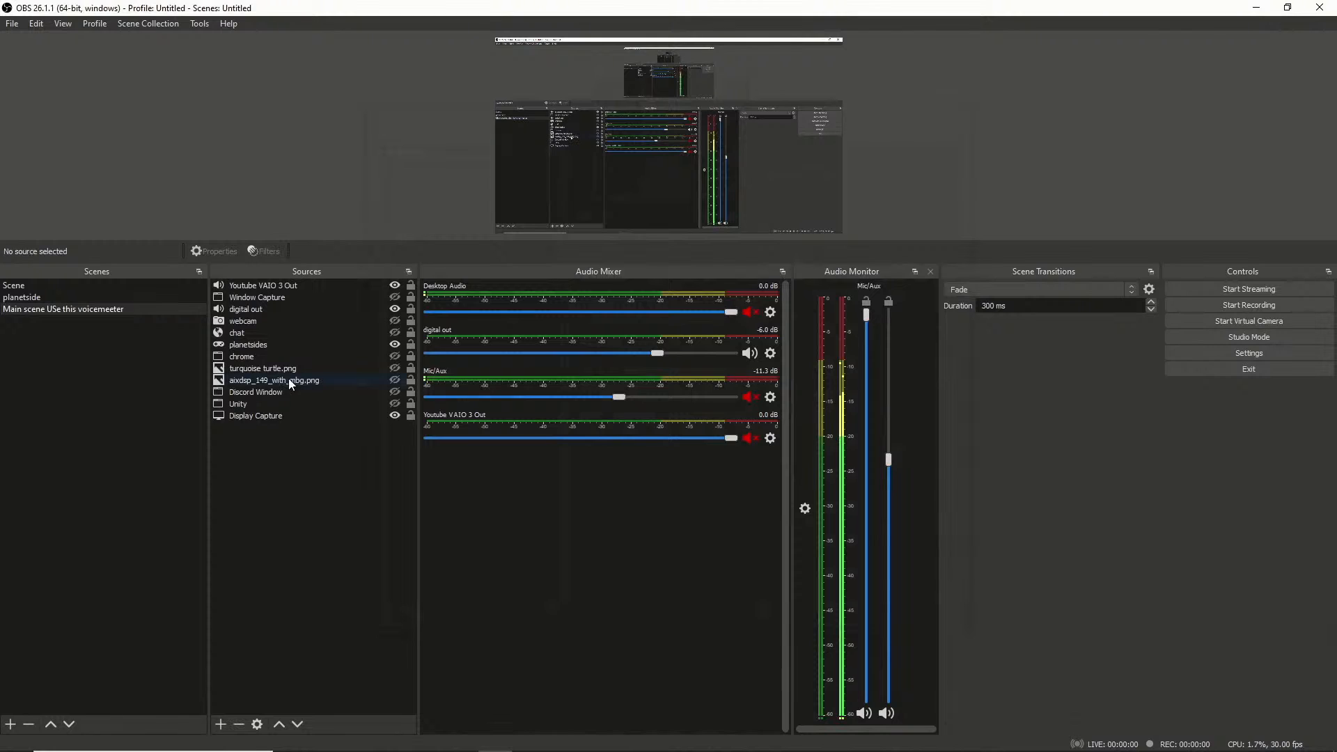
Remove the Audio Monitor 2 and Audio Monitor filters from Mic/Aux, keeping the Compressor, and close its filters window
left_click(773, 399)
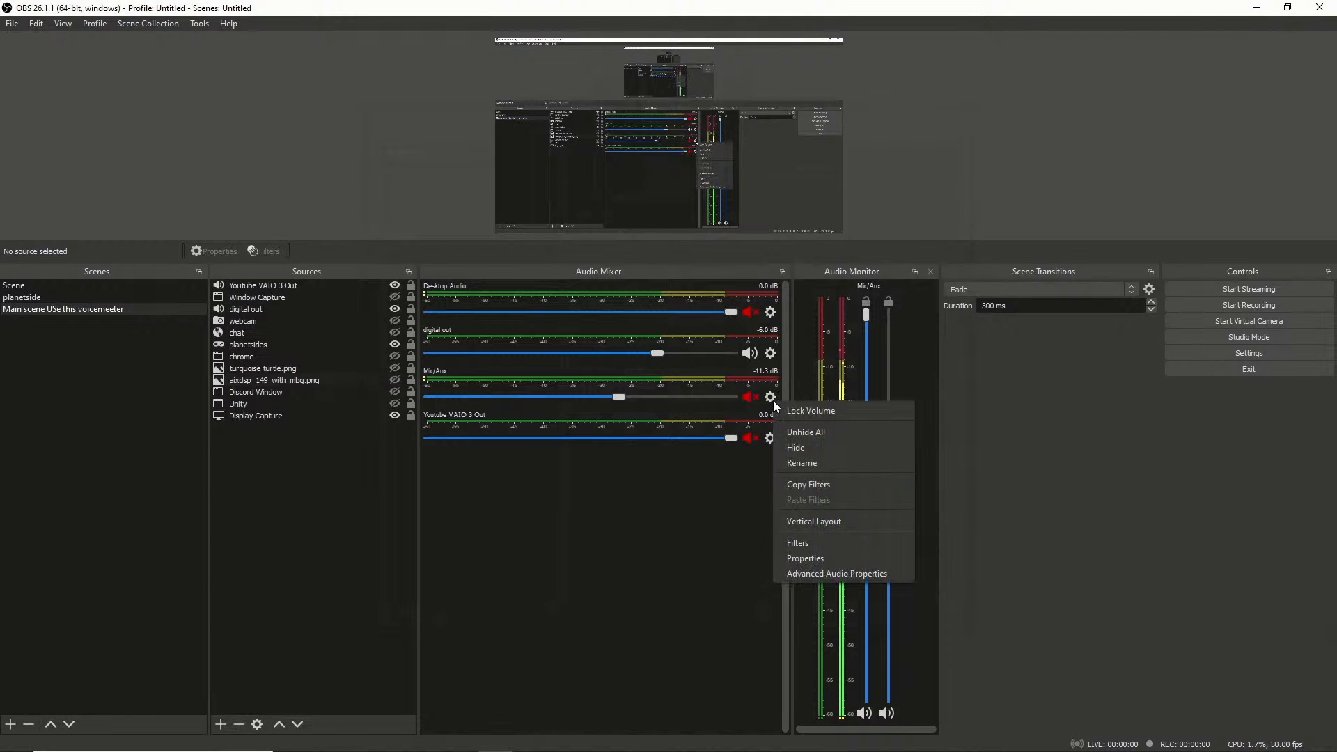
left_click(809, 544)
left_click(410, 190)
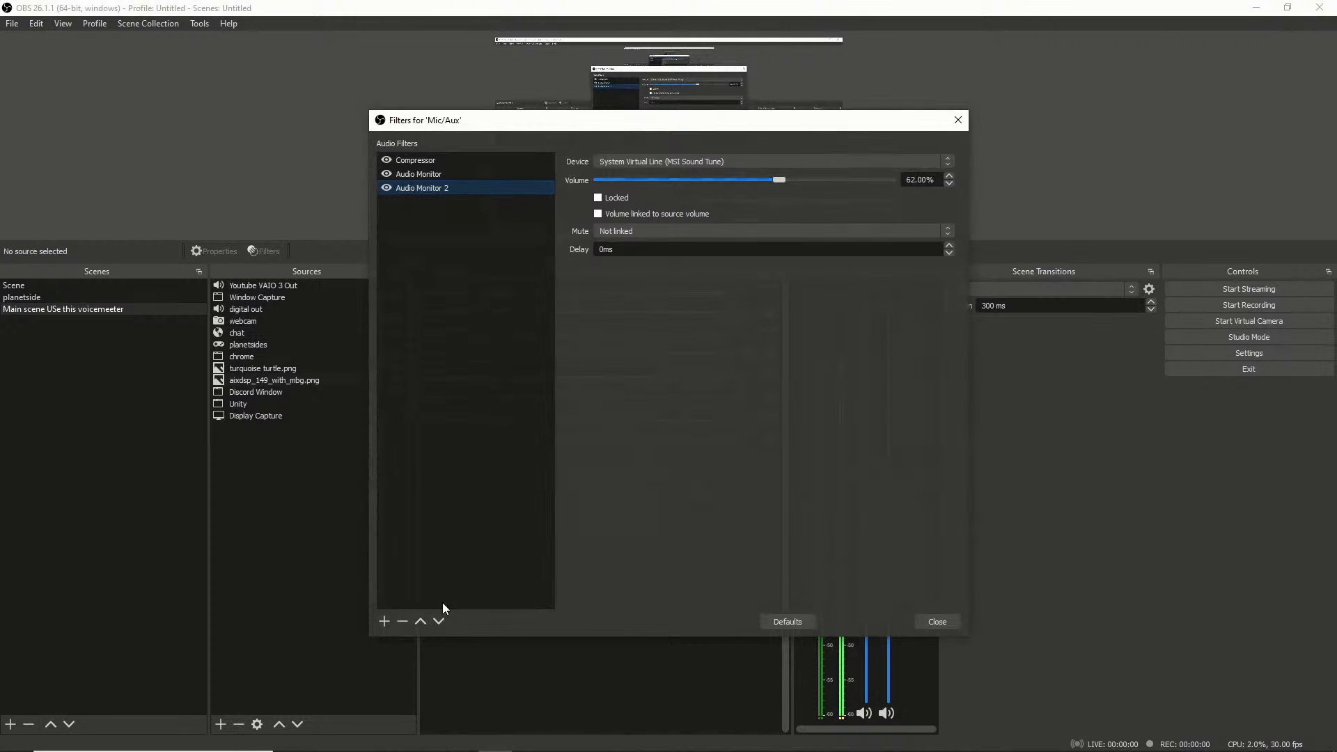
left_click(399, 626)
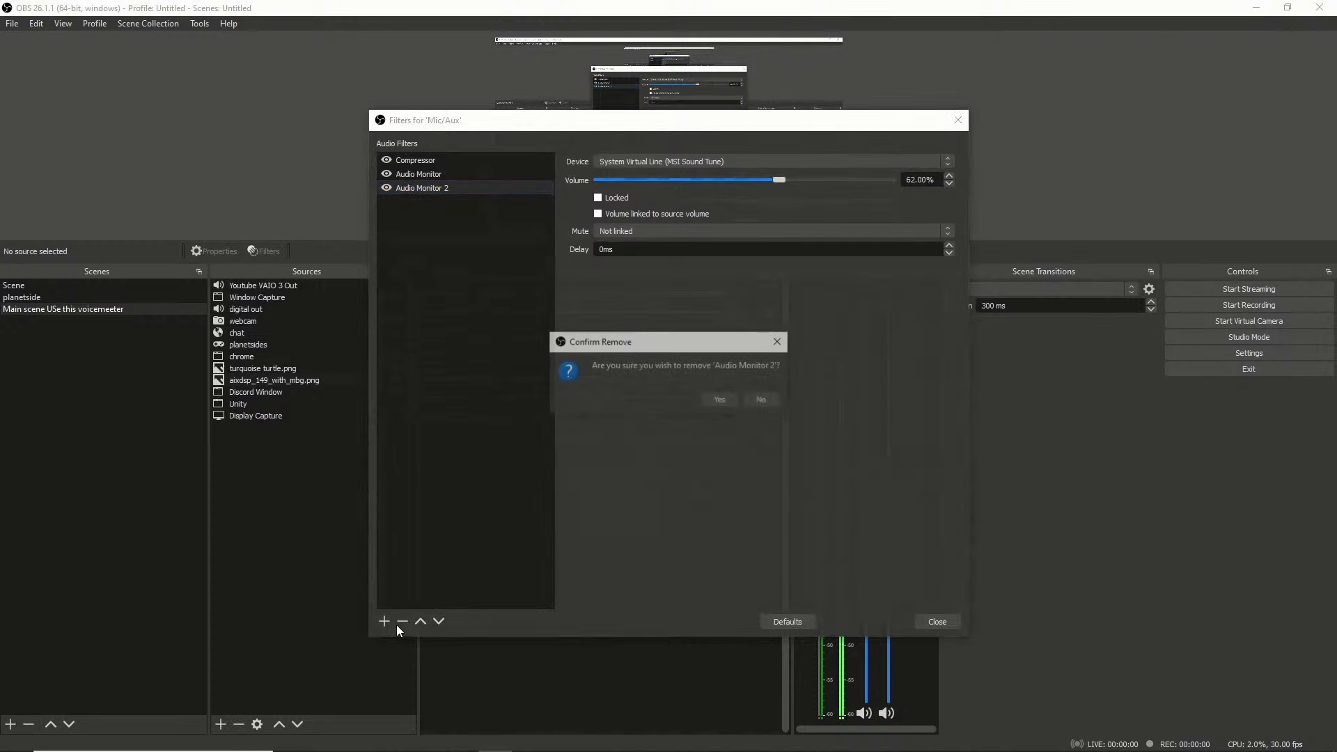
left_click(719, 397)
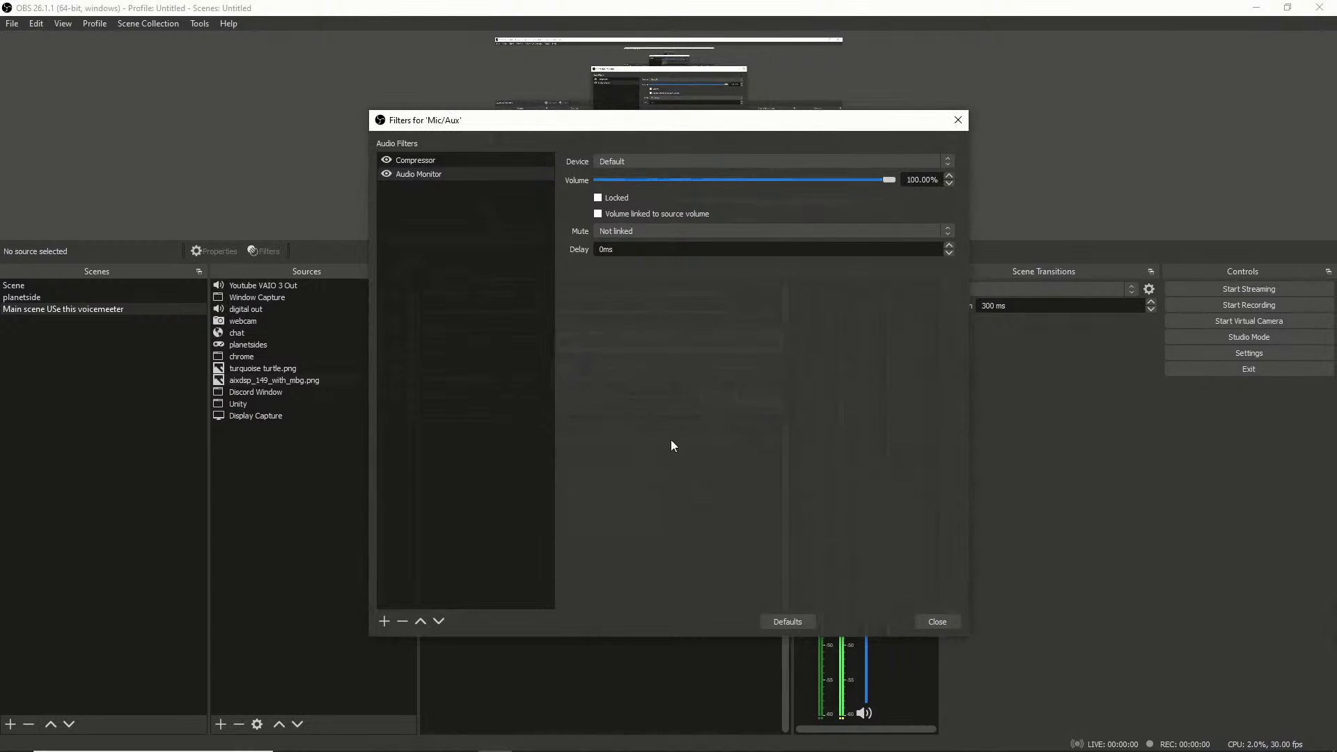
left_click(402, 622)
left_click(717, 401)
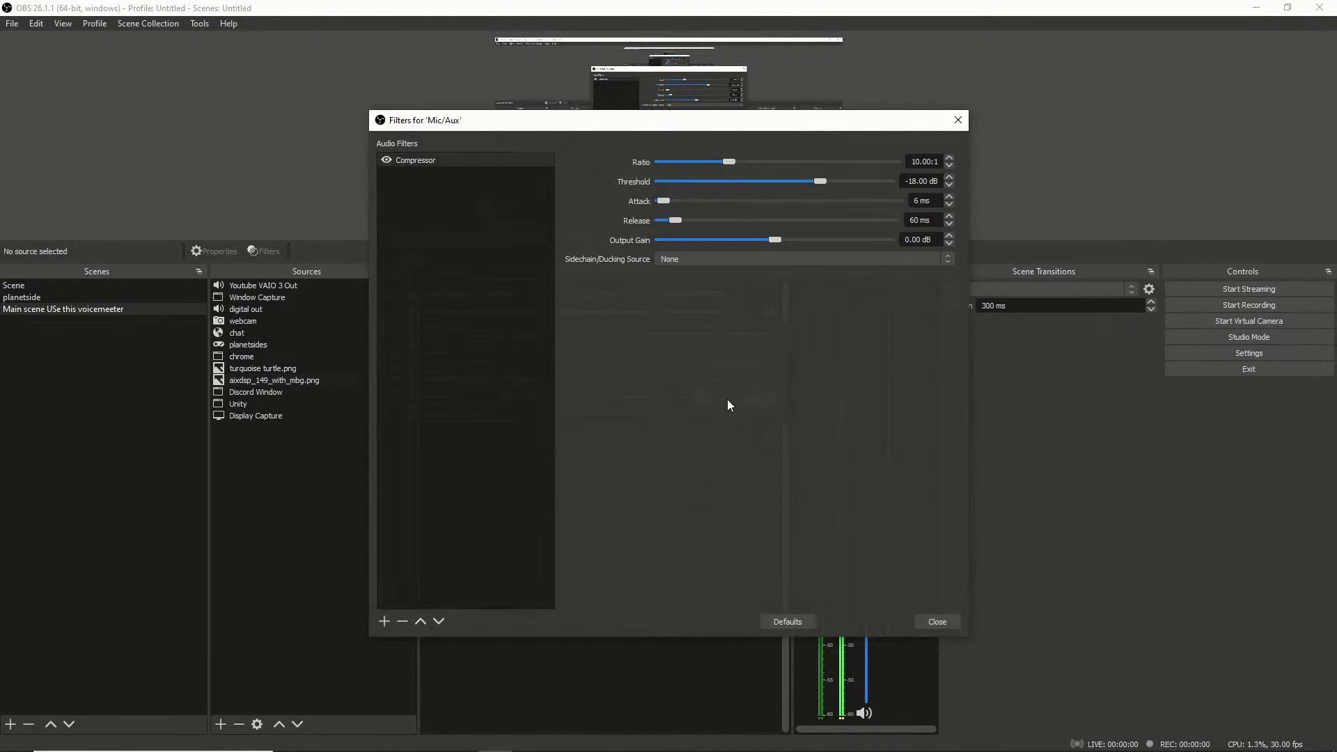
left_click(937, 622)
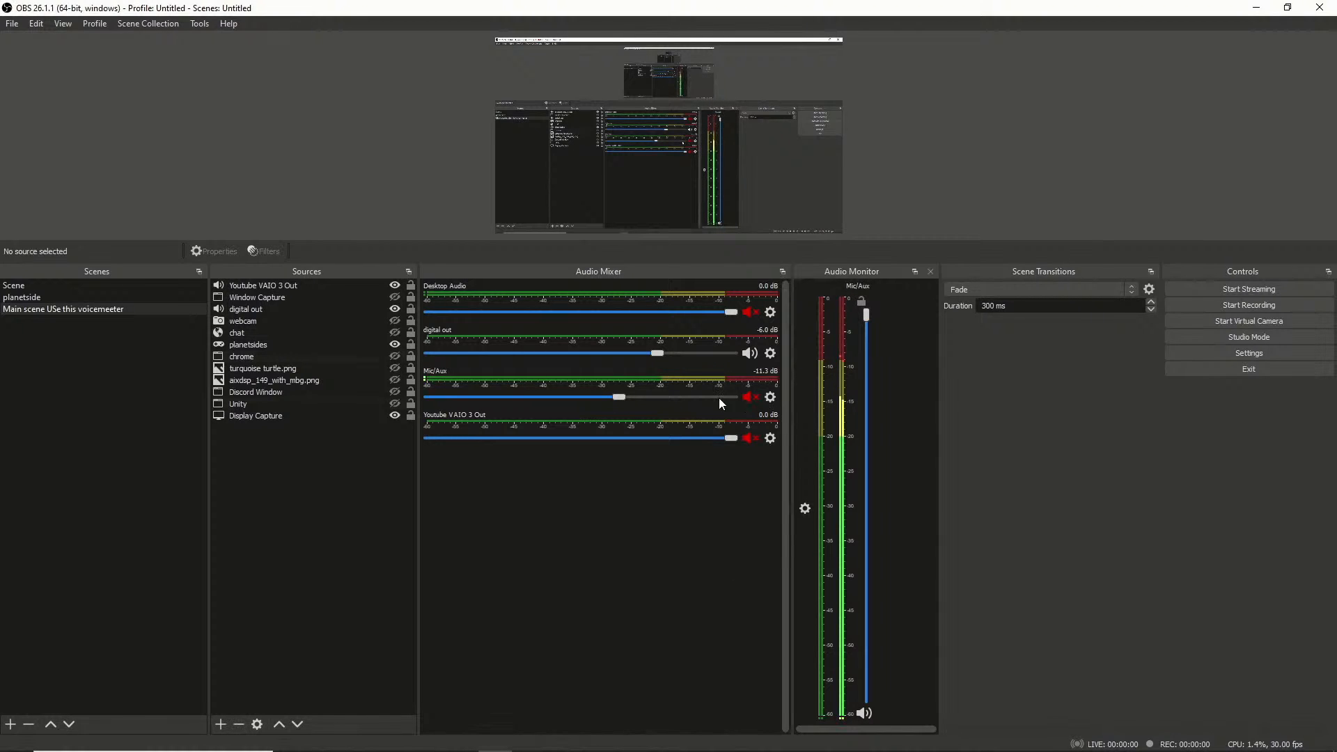
Check which filters are left on Mic/Aux and on Youtube VAIO 3 Out, closing each filters window
left_click(770, 397)
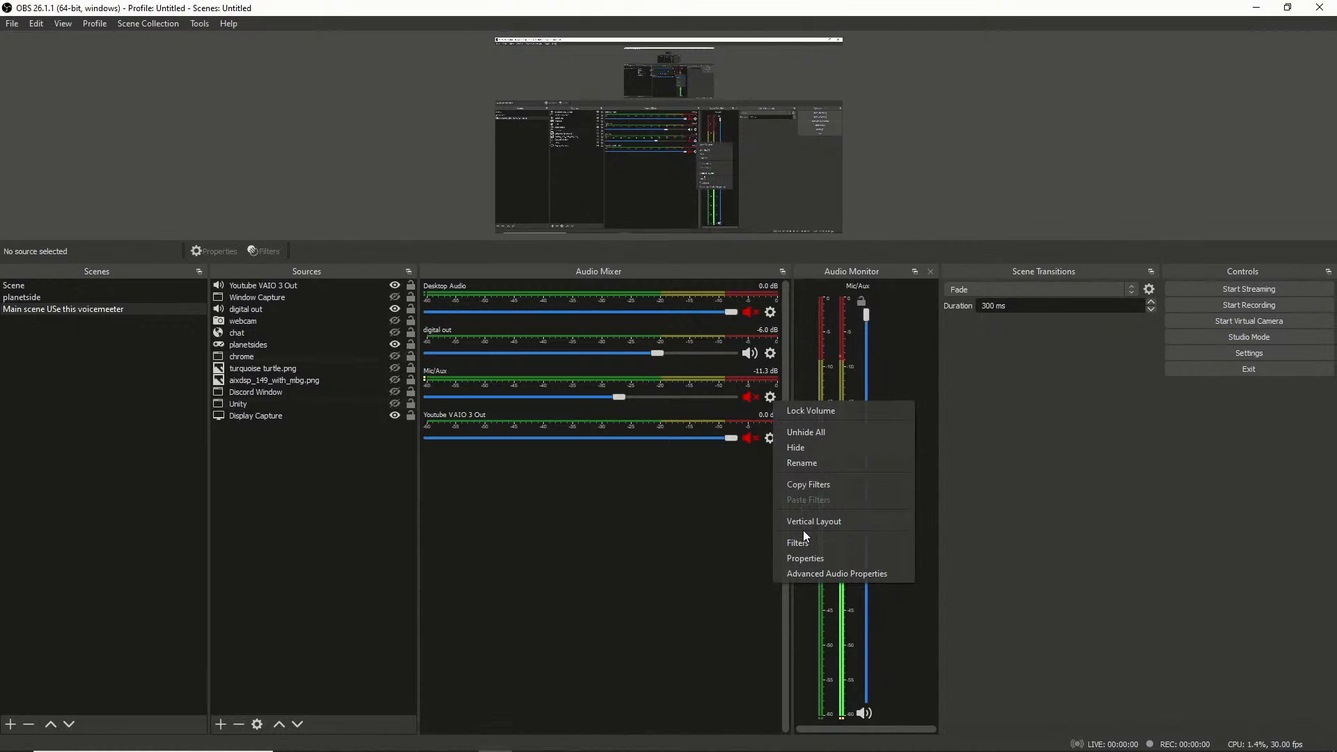
left_click(803, 540)
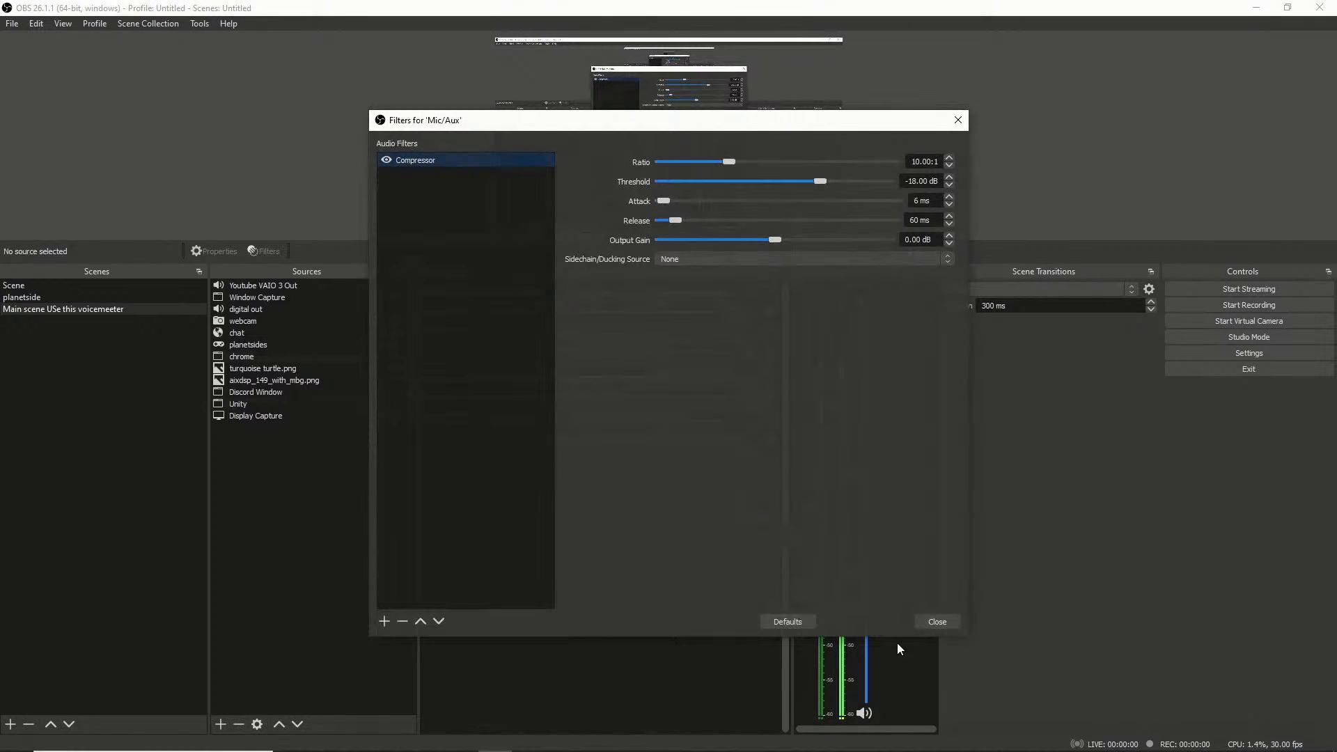
left_click(936, 622)
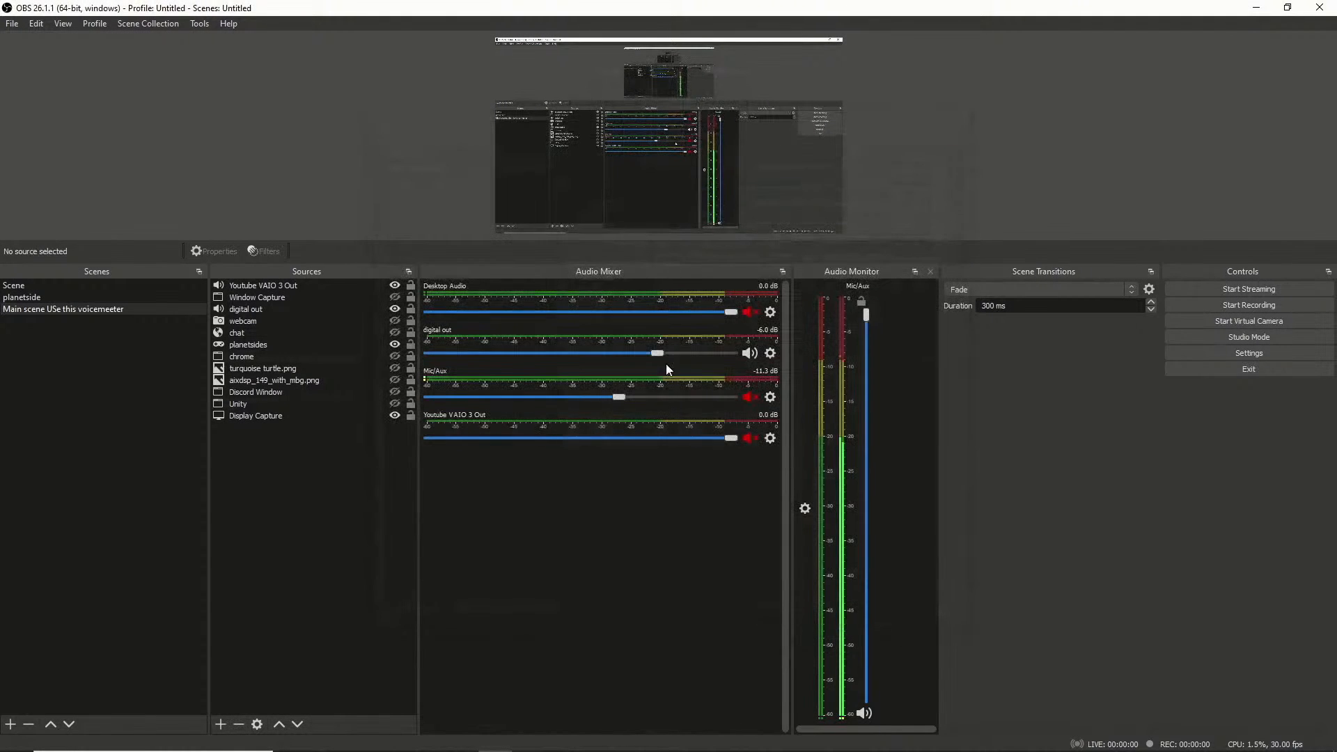
left_click(771, 438)
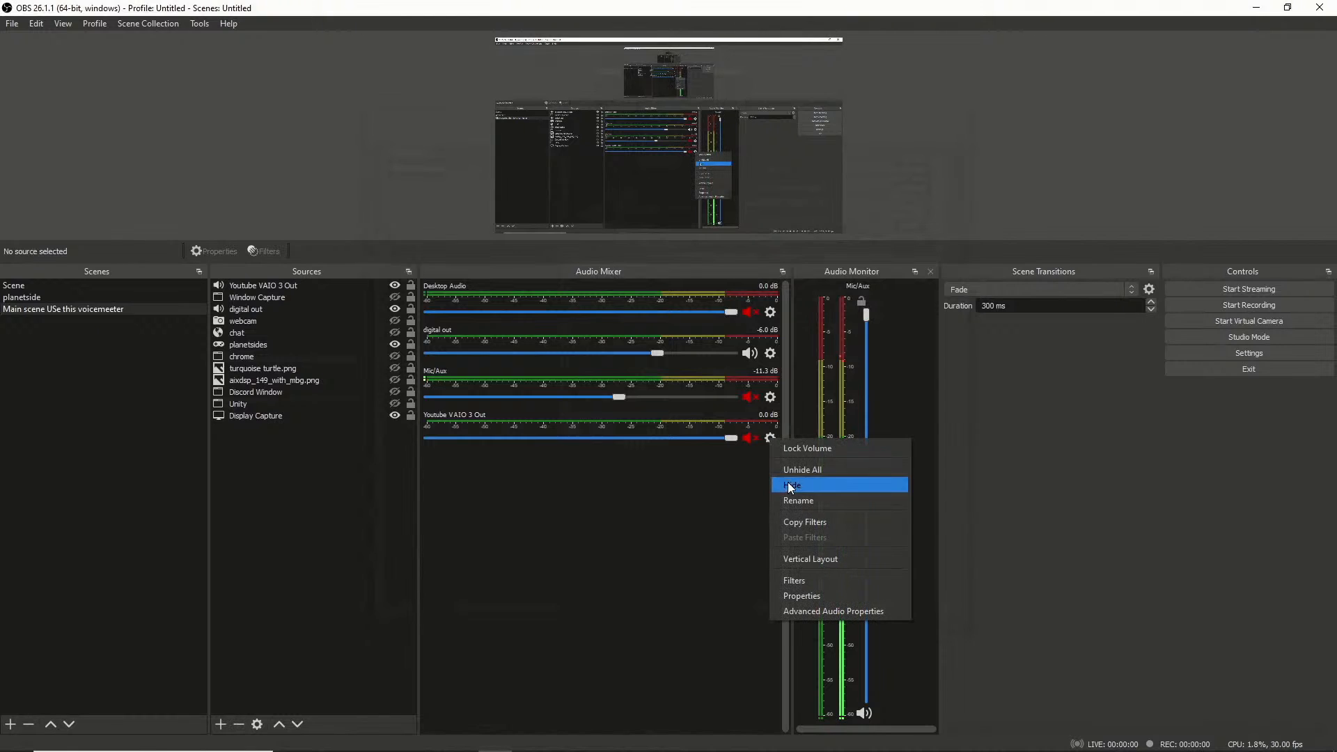
left_click(807, 583)
left_click(936, 620)
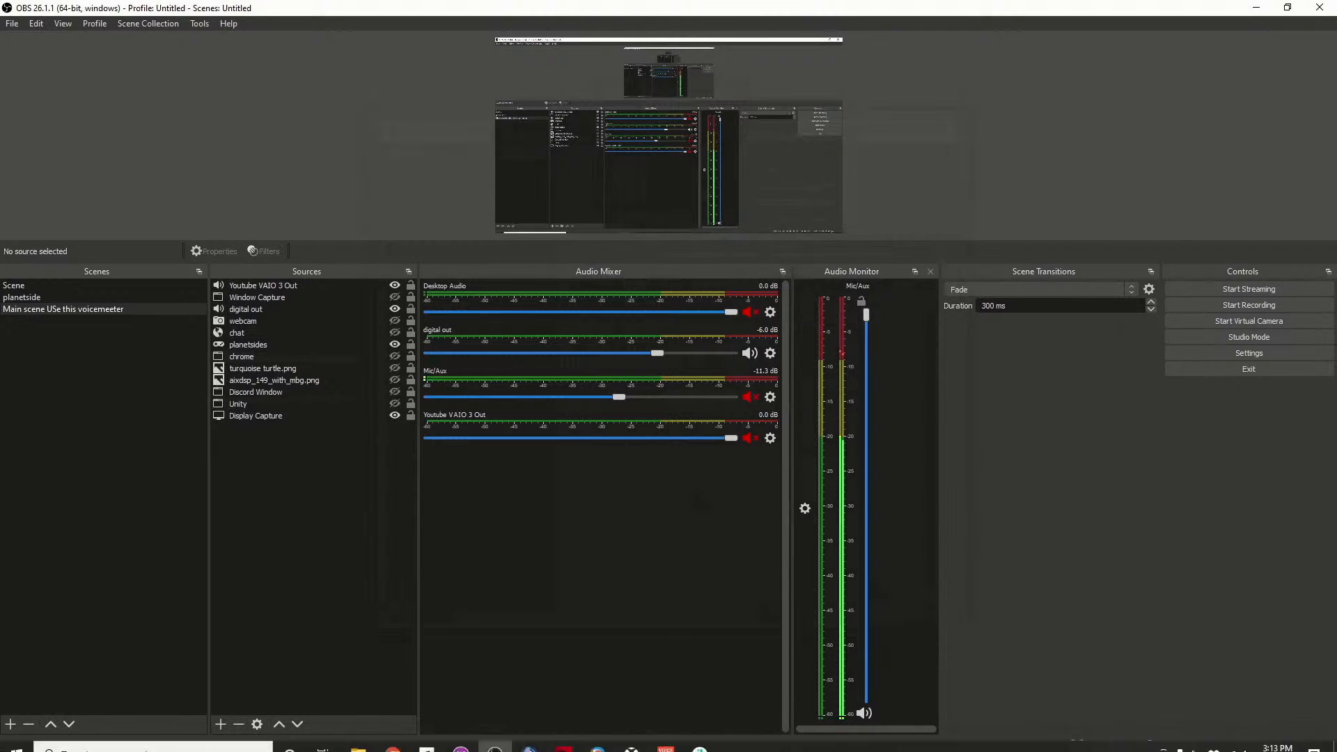
Switch to Chrome and review the streaming routing diagram and the Audio Monitor plugin page on the OBS forum
left_click(393, 738)
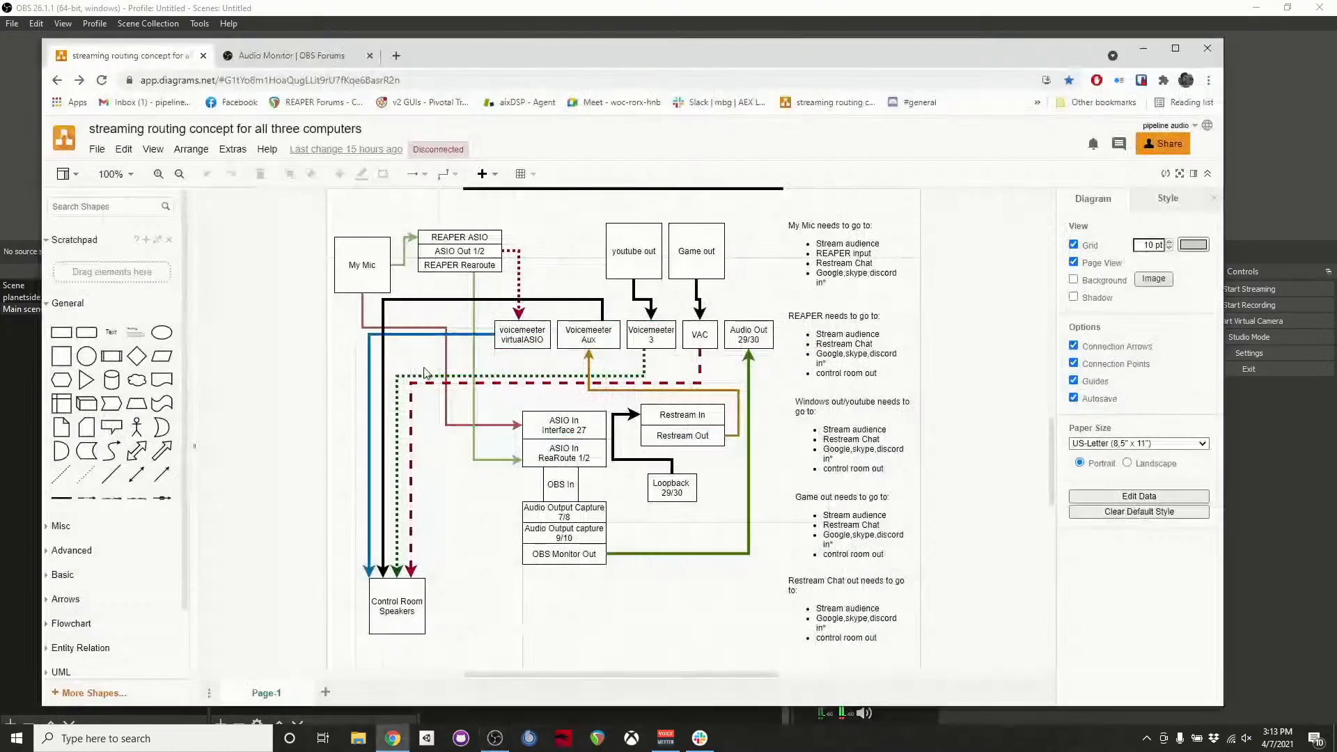
left_click(288, 55)
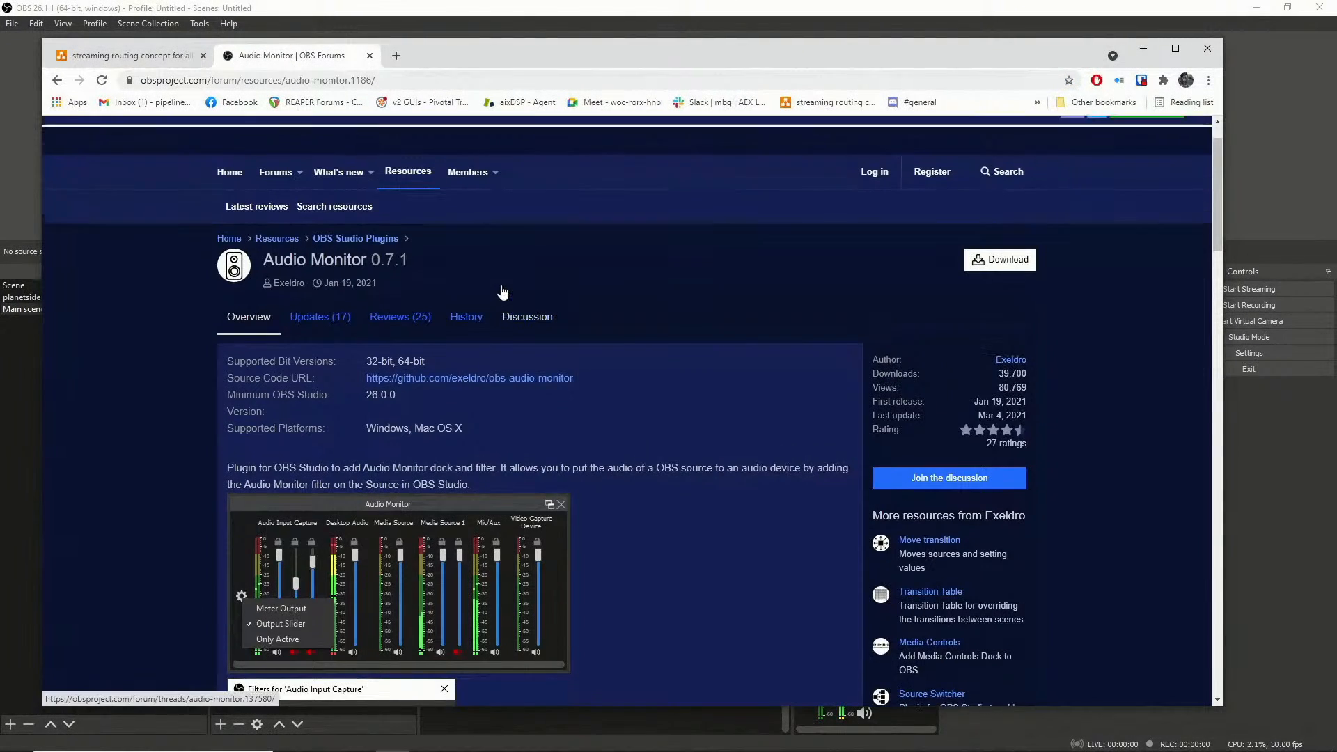
scroll(503, 293, "up", 1)
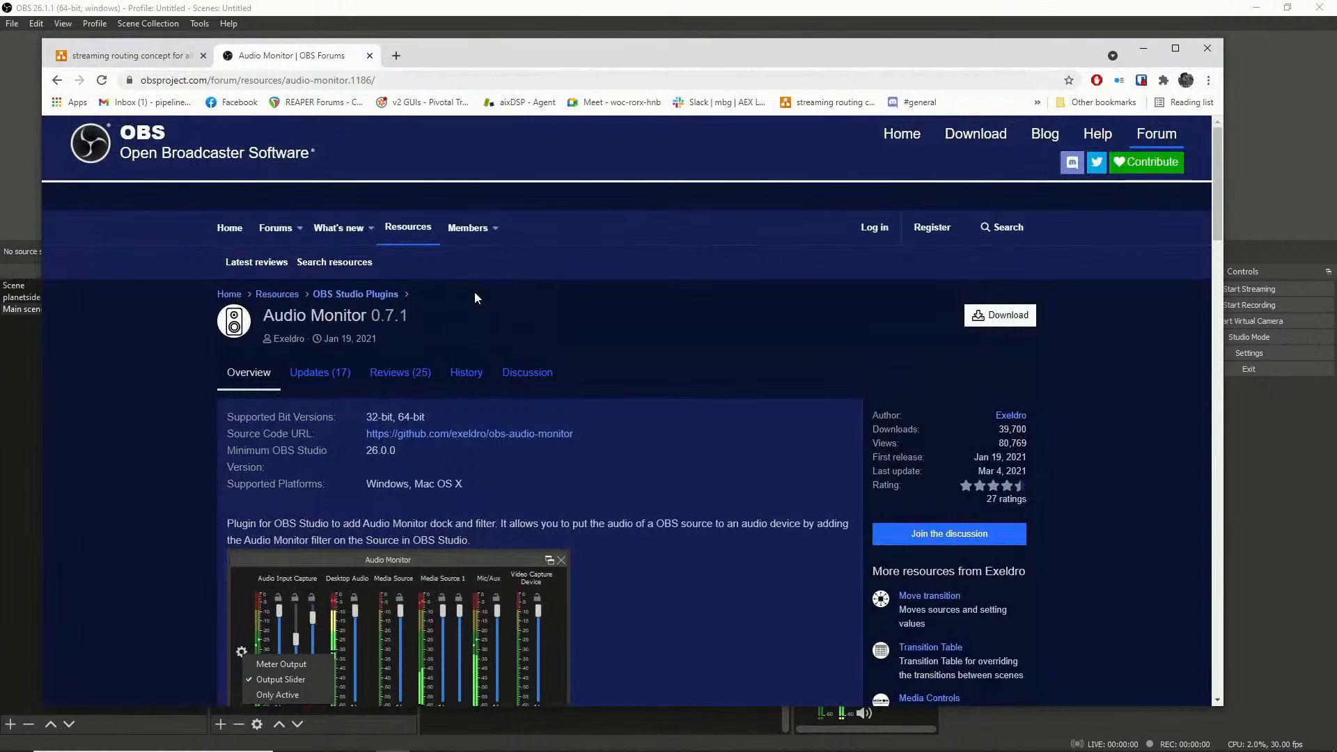